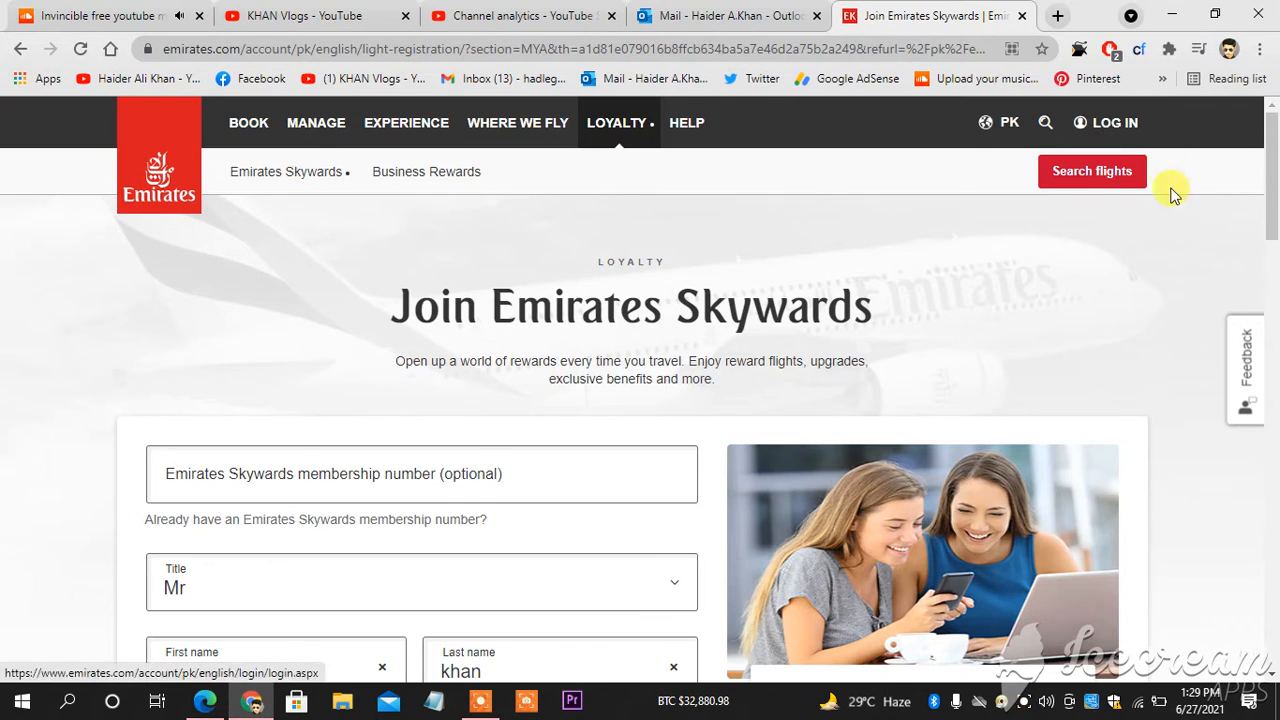
Change the birth year in the date of birth field of the Join Emirates Skywards form
drag(1273, 160, 1274, 205)
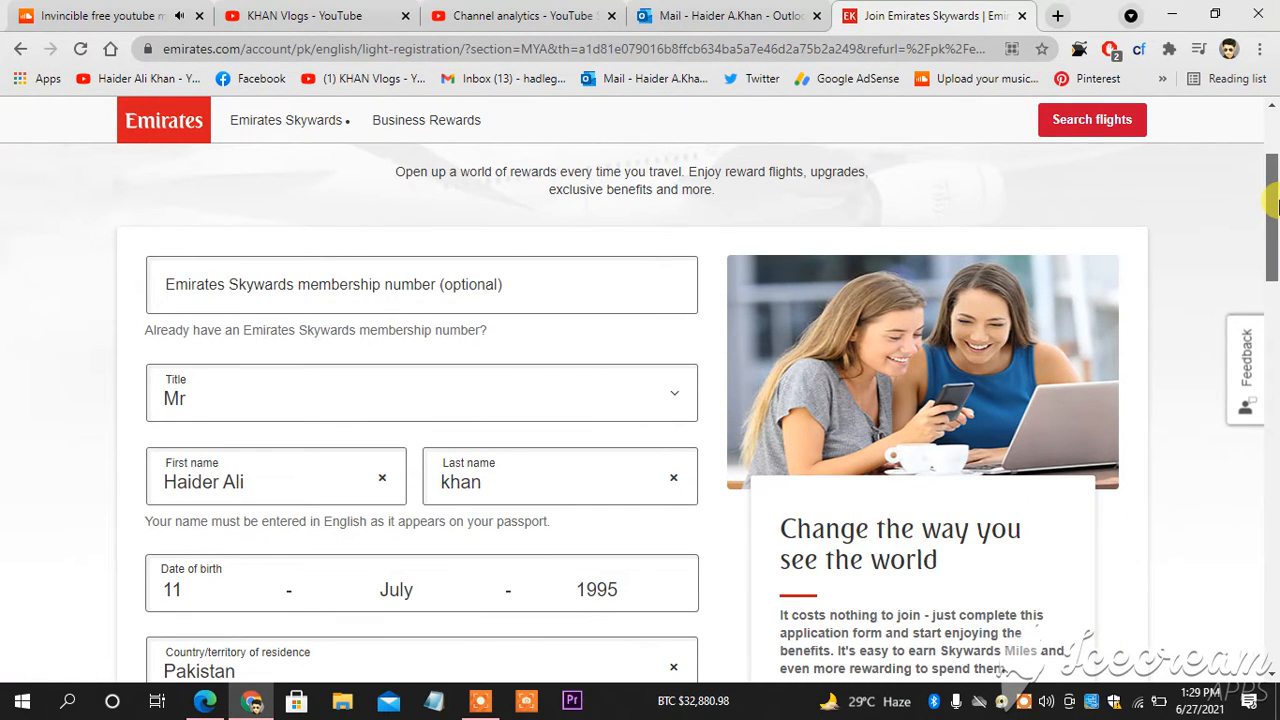
scroll(262, 287, down, 2)
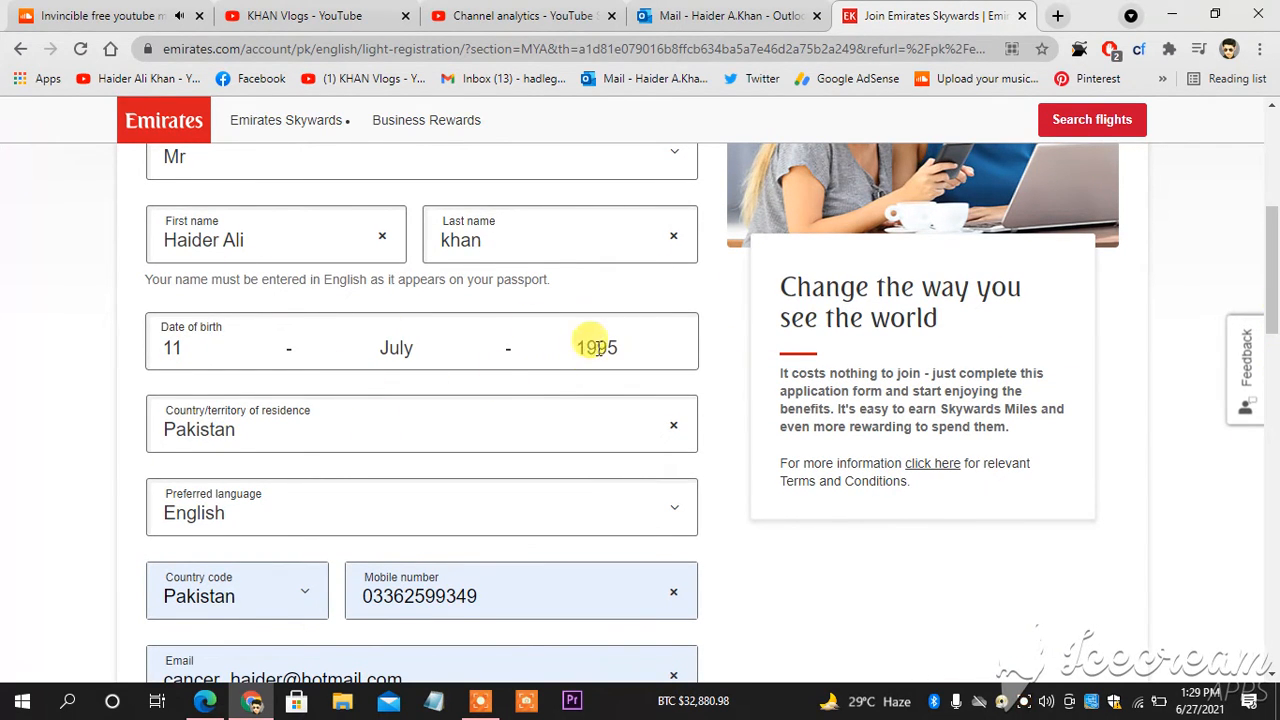
scroll(1010, 330, down, 1)
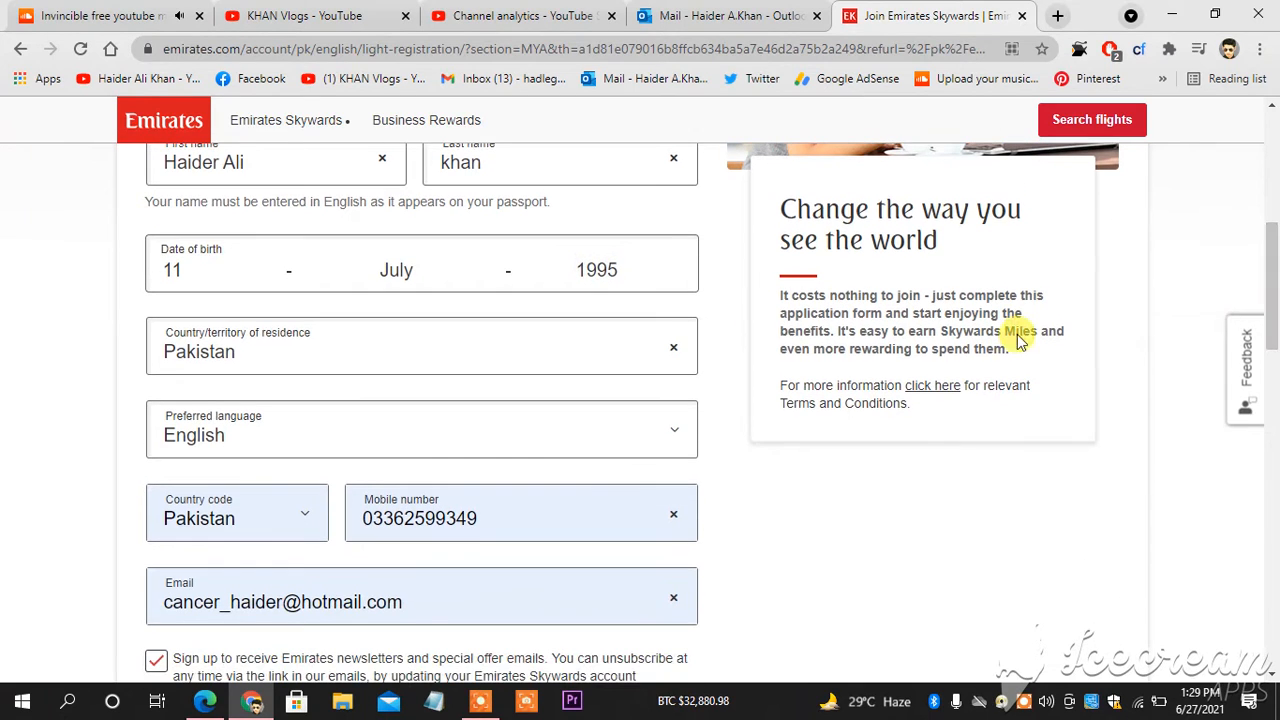
click(631, 278)
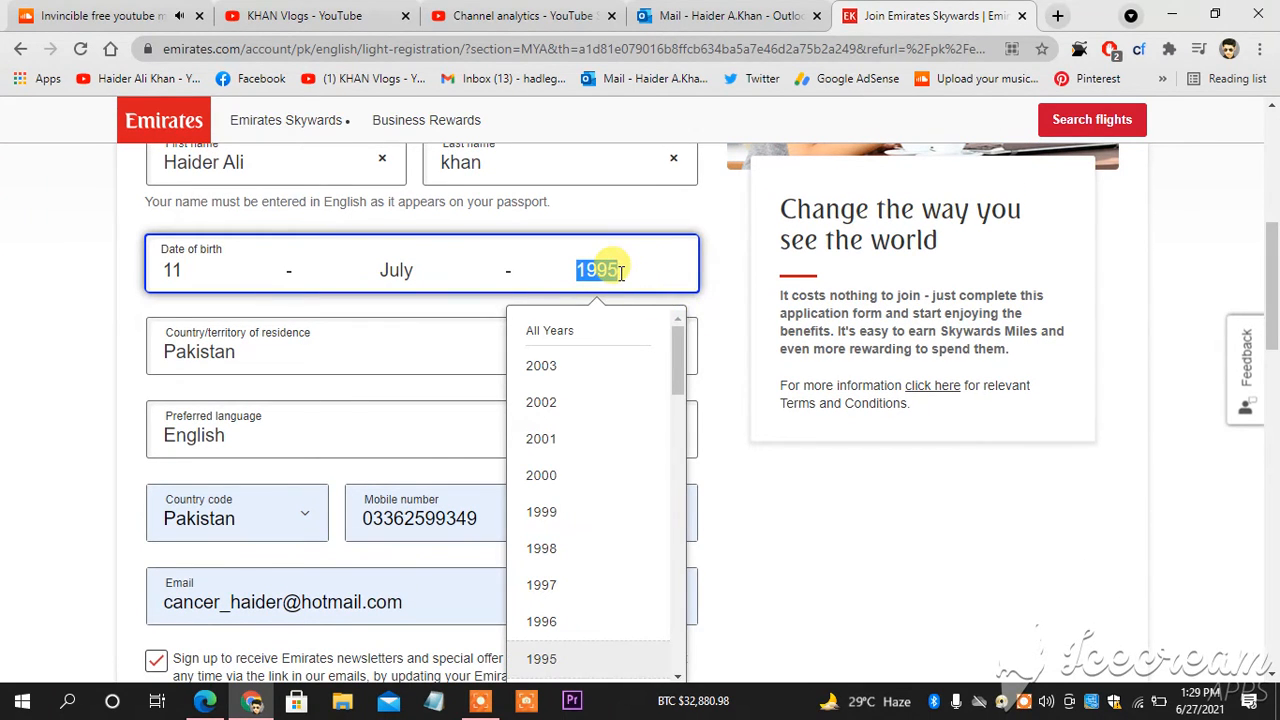
text(1999)
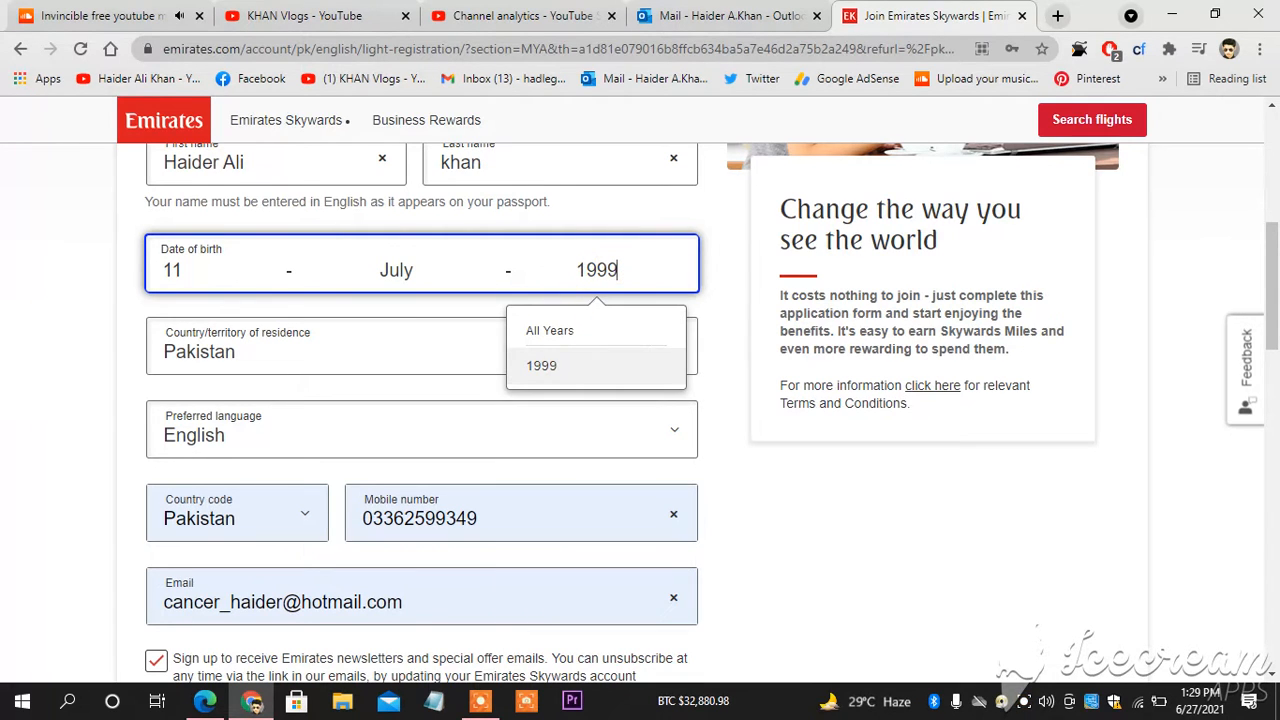
click(1040, 343)
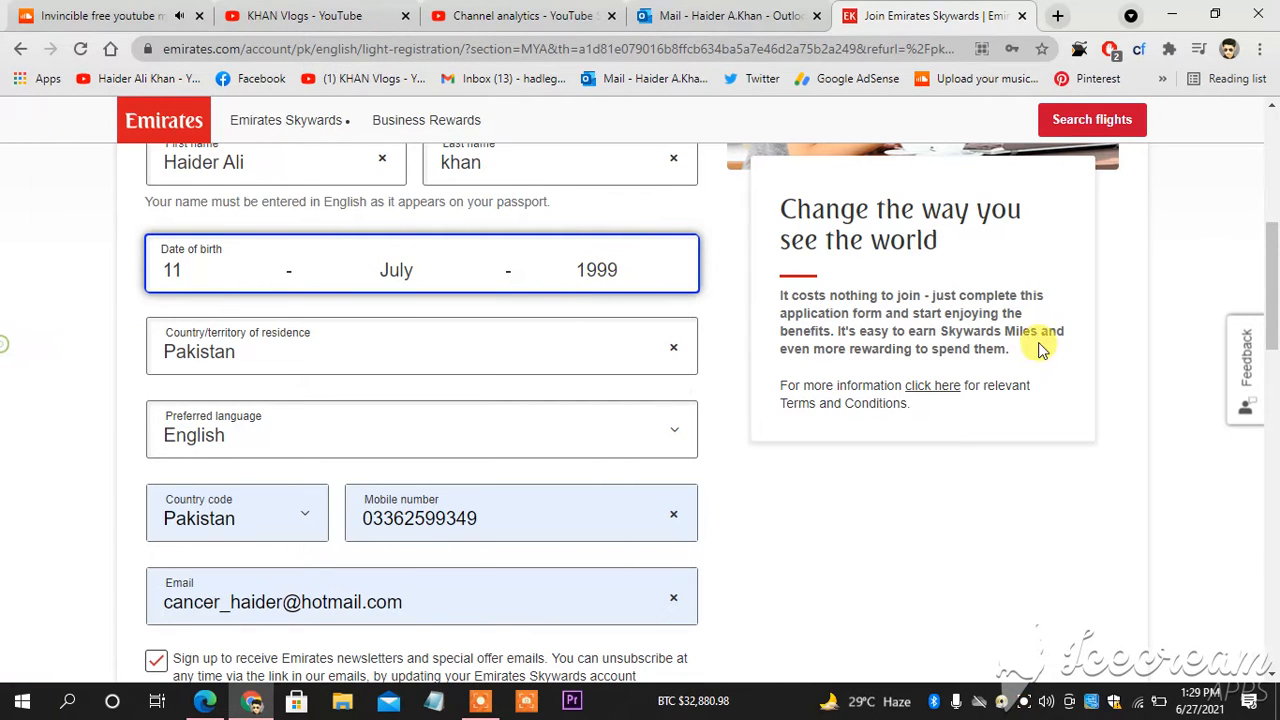
Opt in to the flydubai newsletters and special offer emails, and try to create the account
scroll(1275, 343, down, 2)
drag(1275, 343, 1275, 397)
click(165, 302)
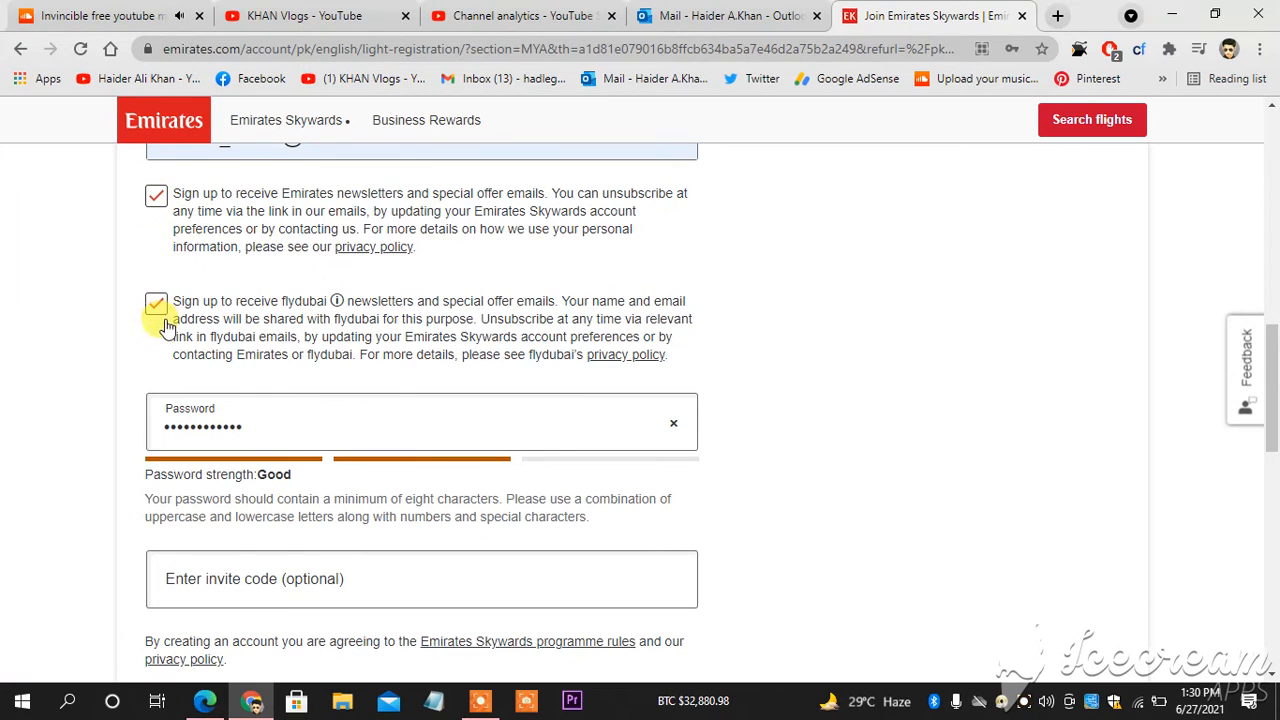
scroll(1275, 315, down, 1)
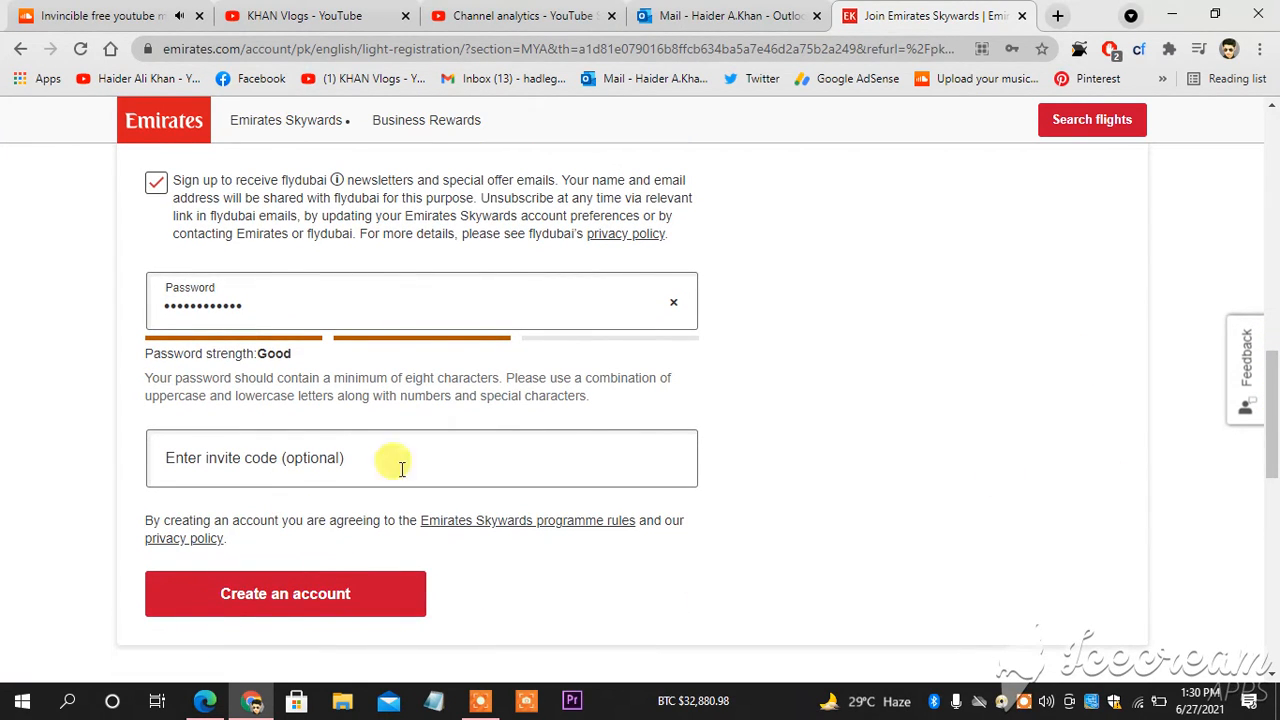
scroll(1274, 415, up, 1)
drag(1273, 415, 1271, 528)
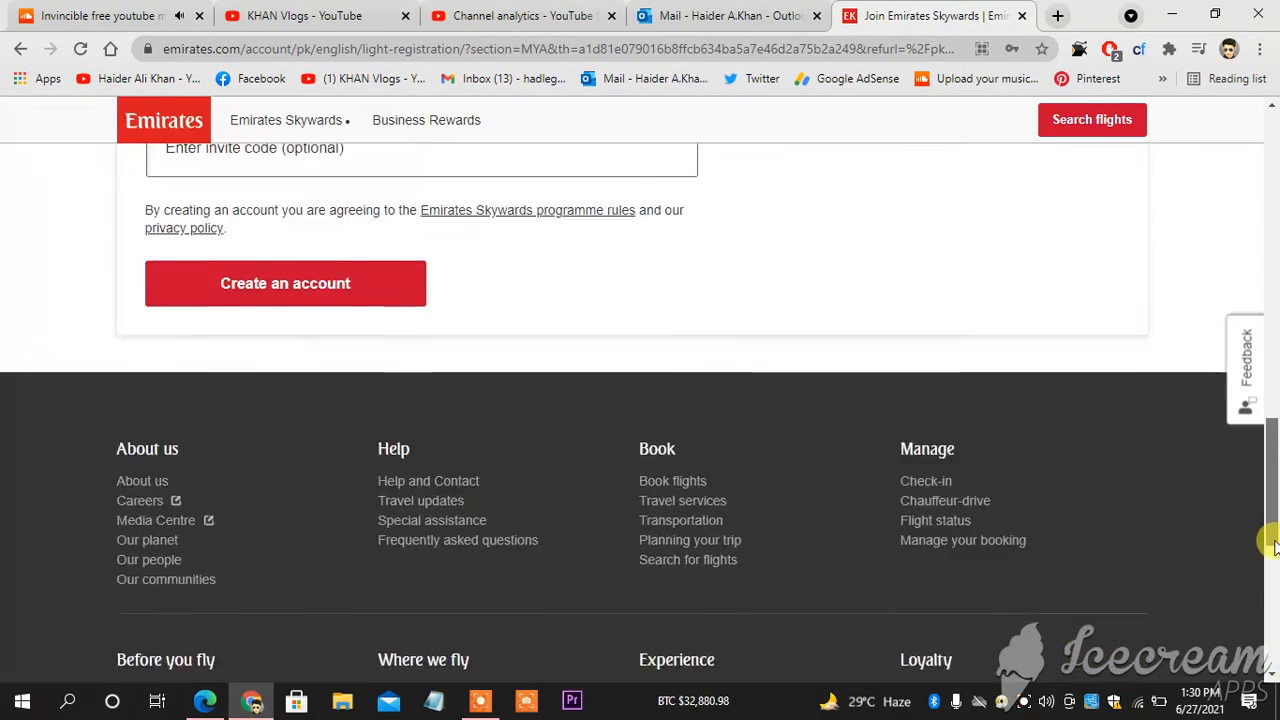
click(274, 297)
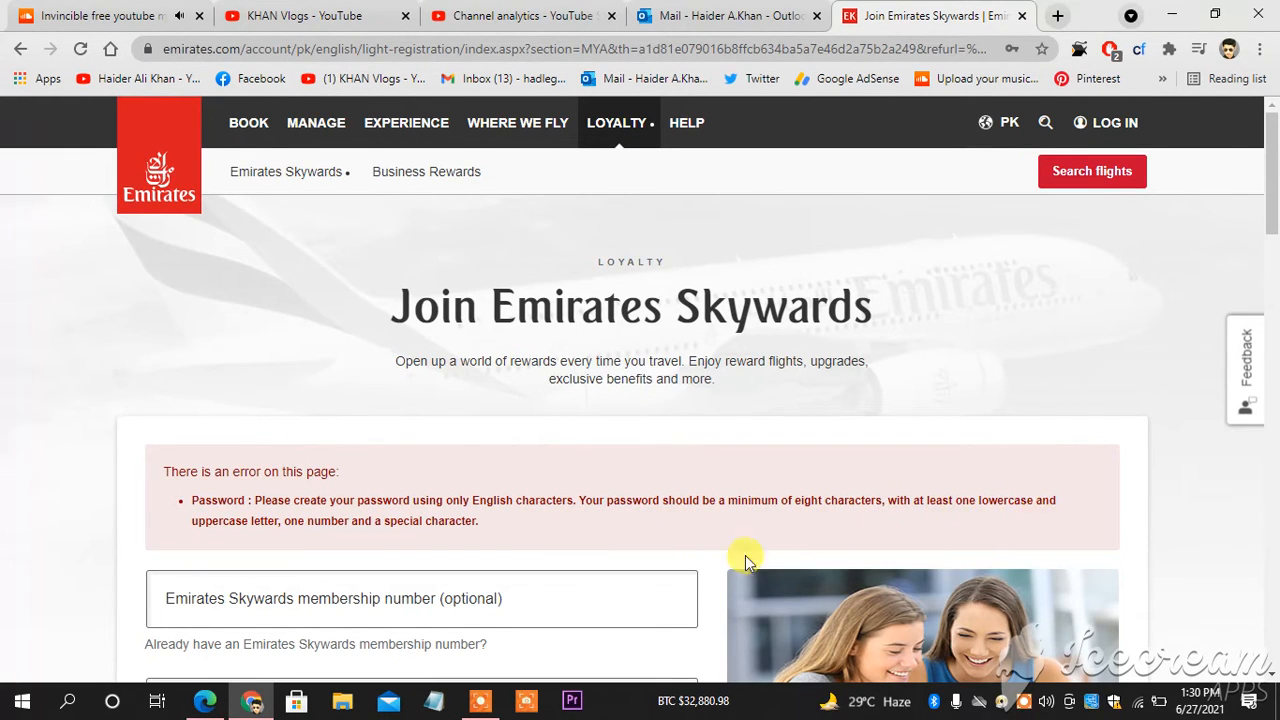
Enter a new account password in the registration form and try to create the account with it
drag(1272, 193, 1276, 414)
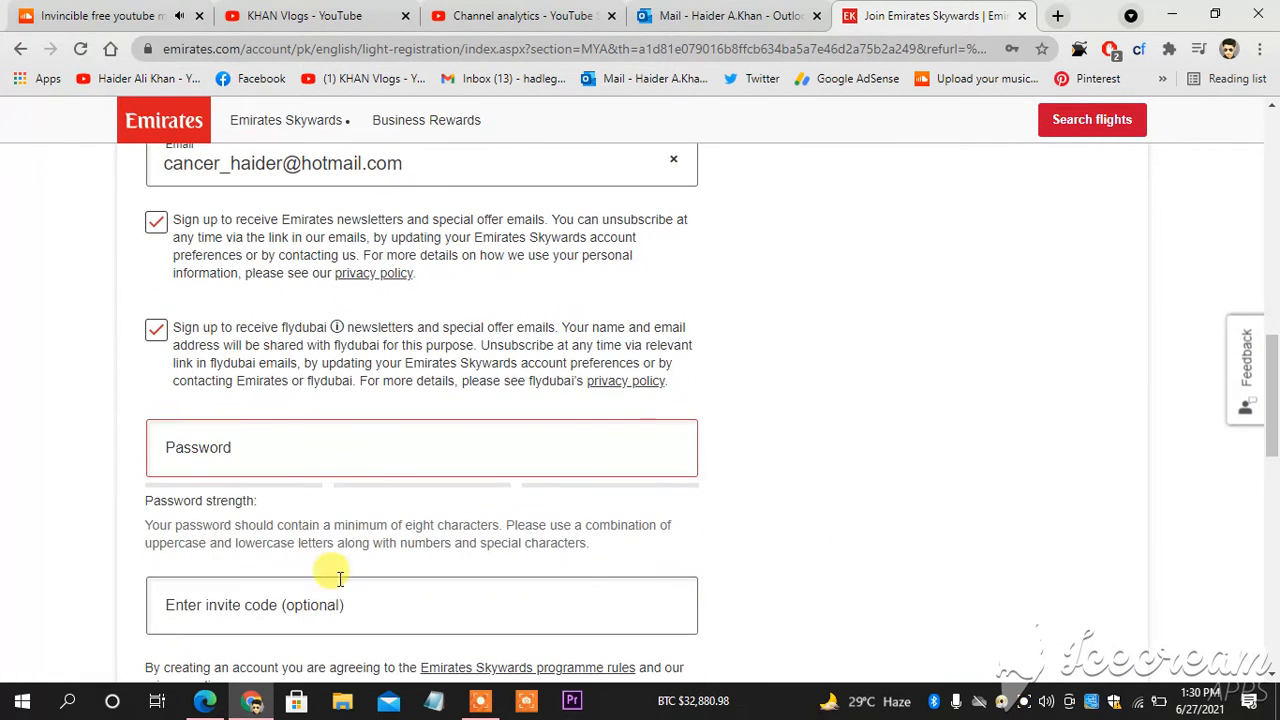
scroll(1272, 380, down, 1)
click(394, 410)
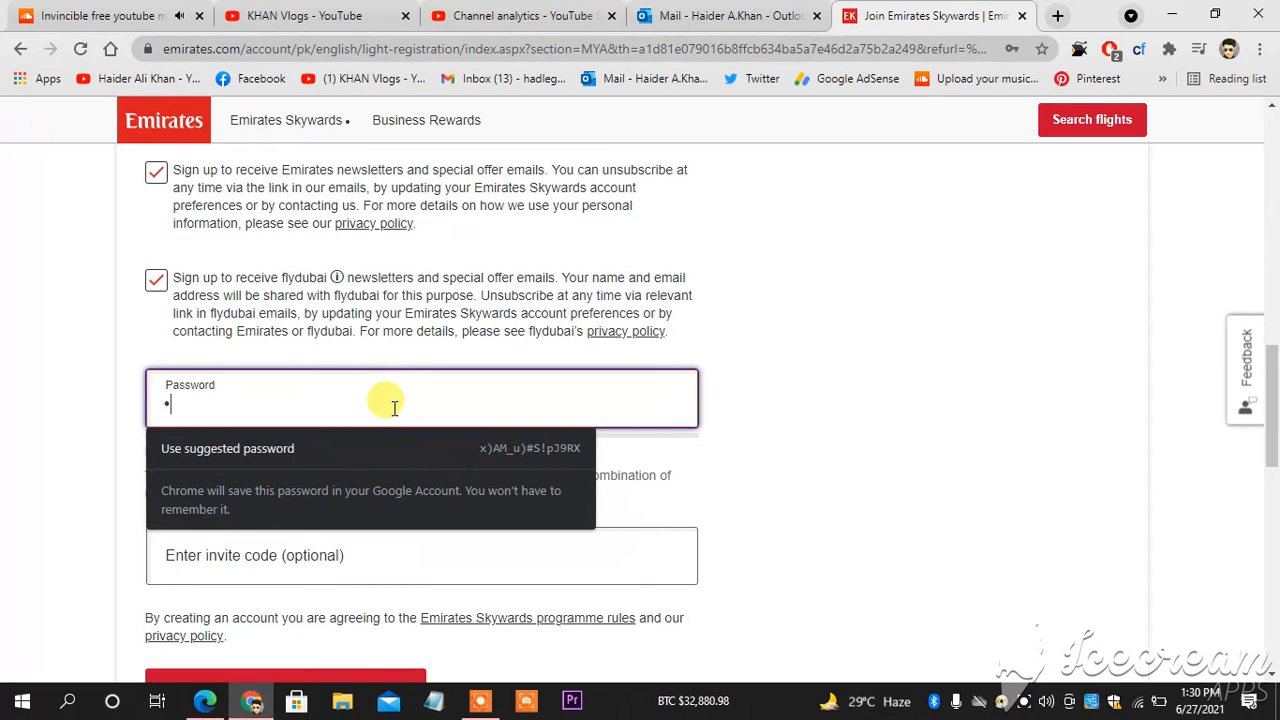
text(•••••••)
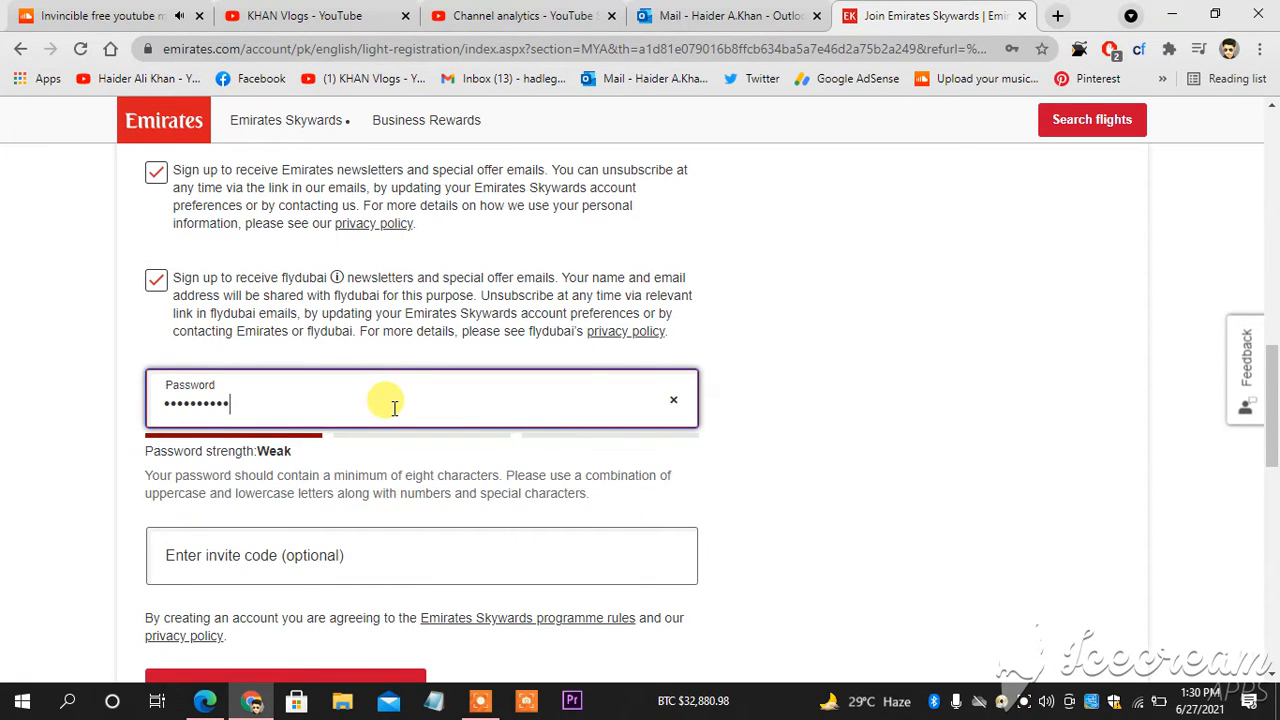
text(••••••)
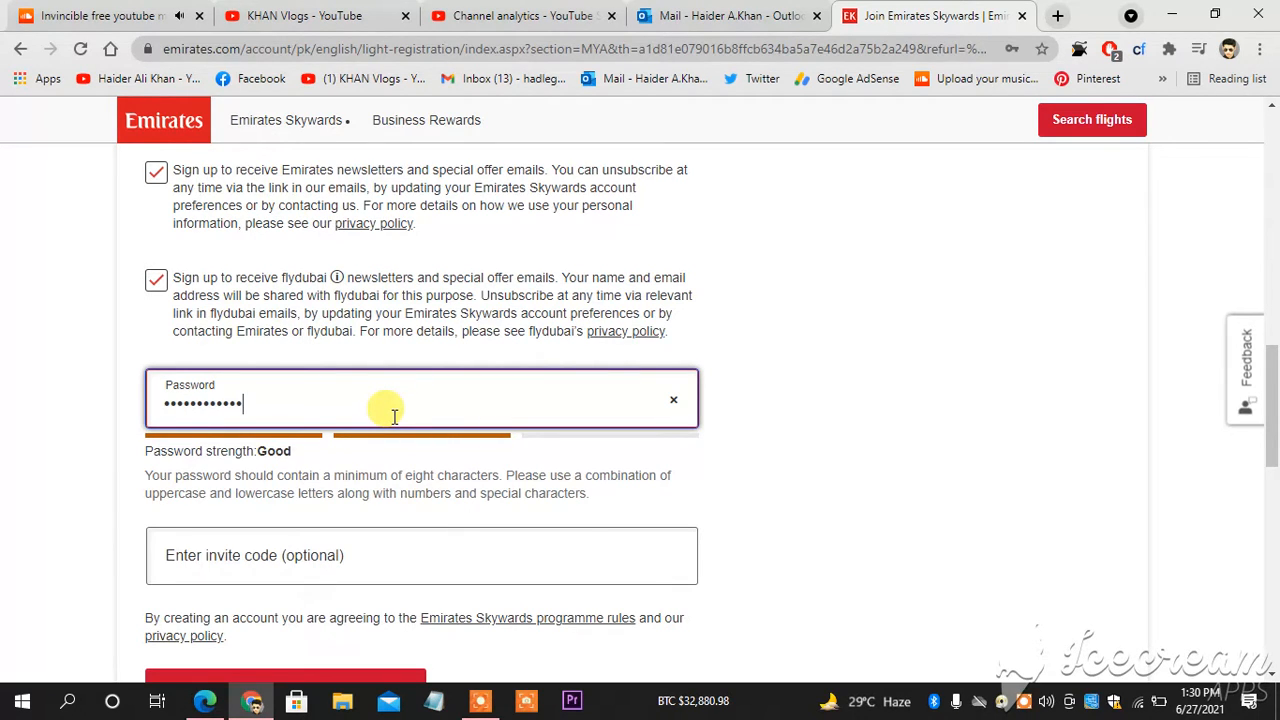
key(ctrl+a)
key(BackSpace)
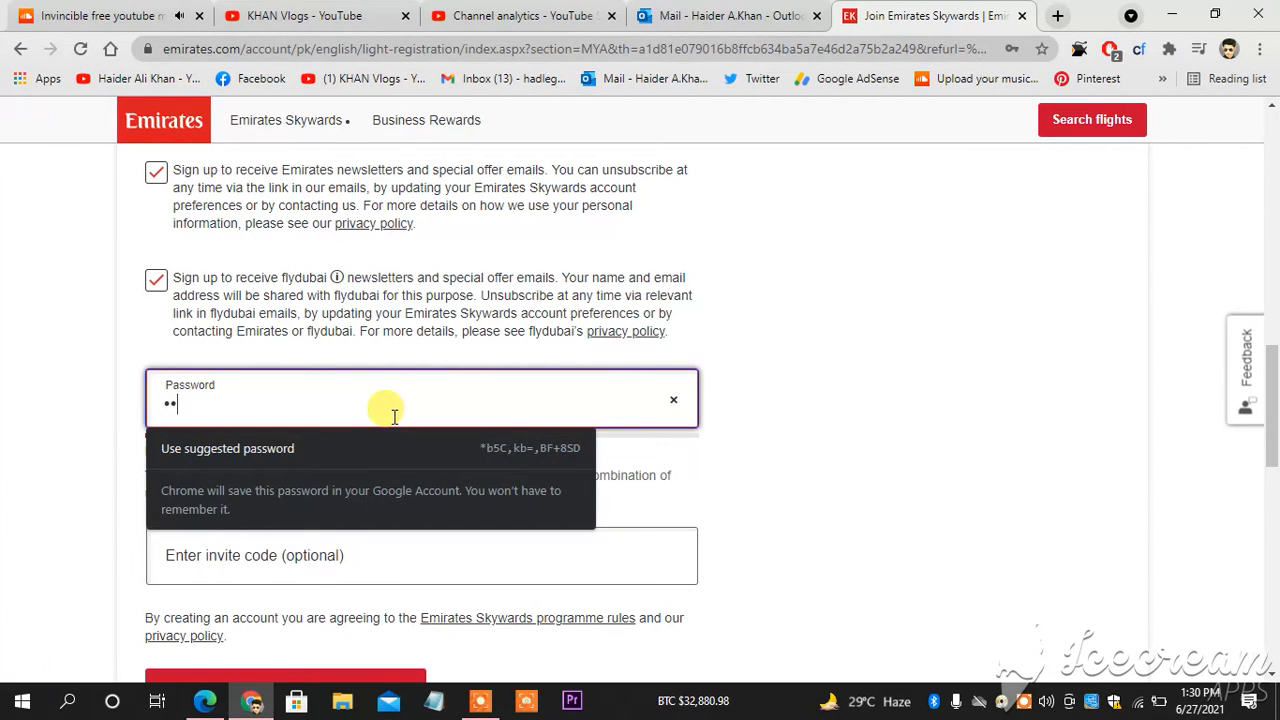
text(•••••••••)
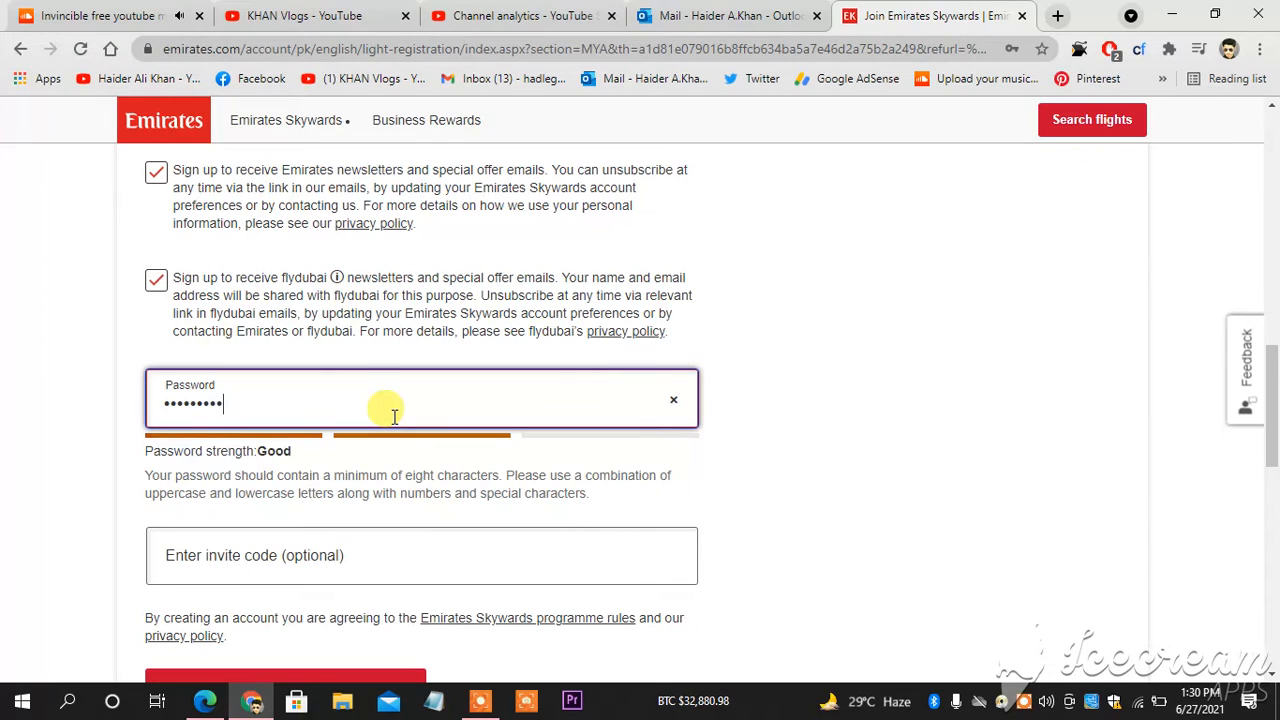
text(••)
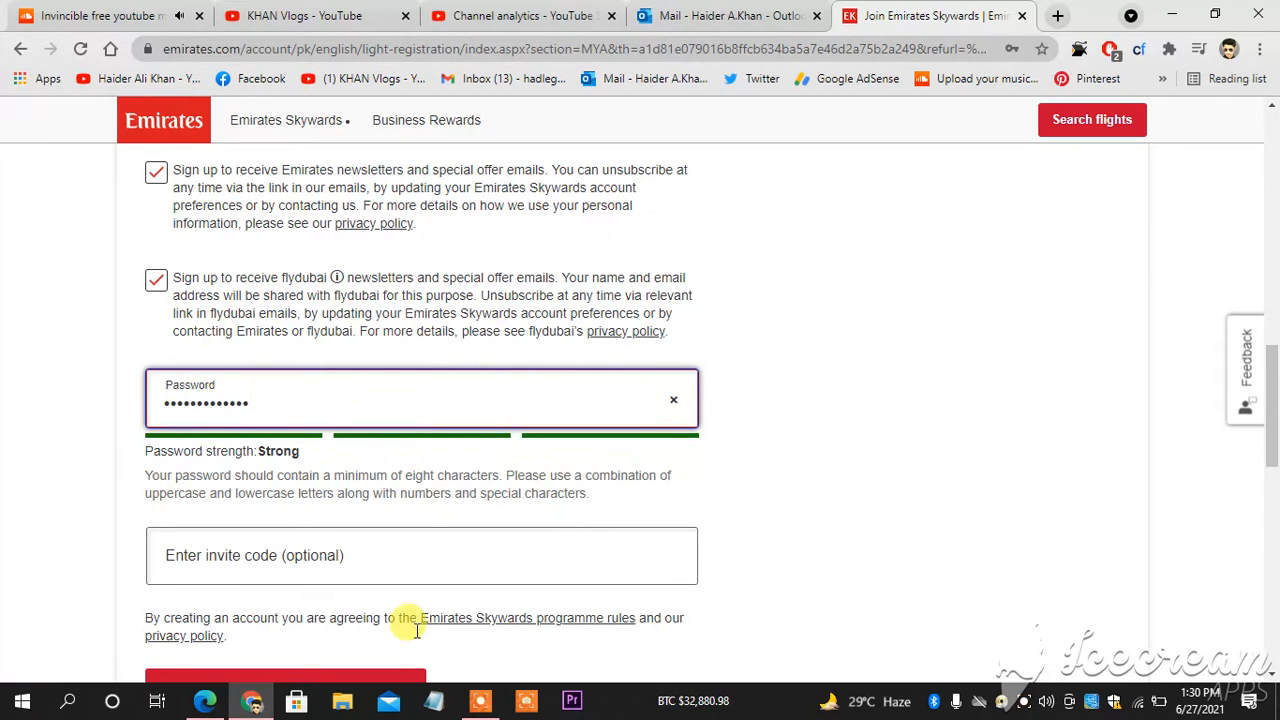
scroll(1275, 405, down, 2)
scroll(1275, 405, down, 1)
click(323, 451)
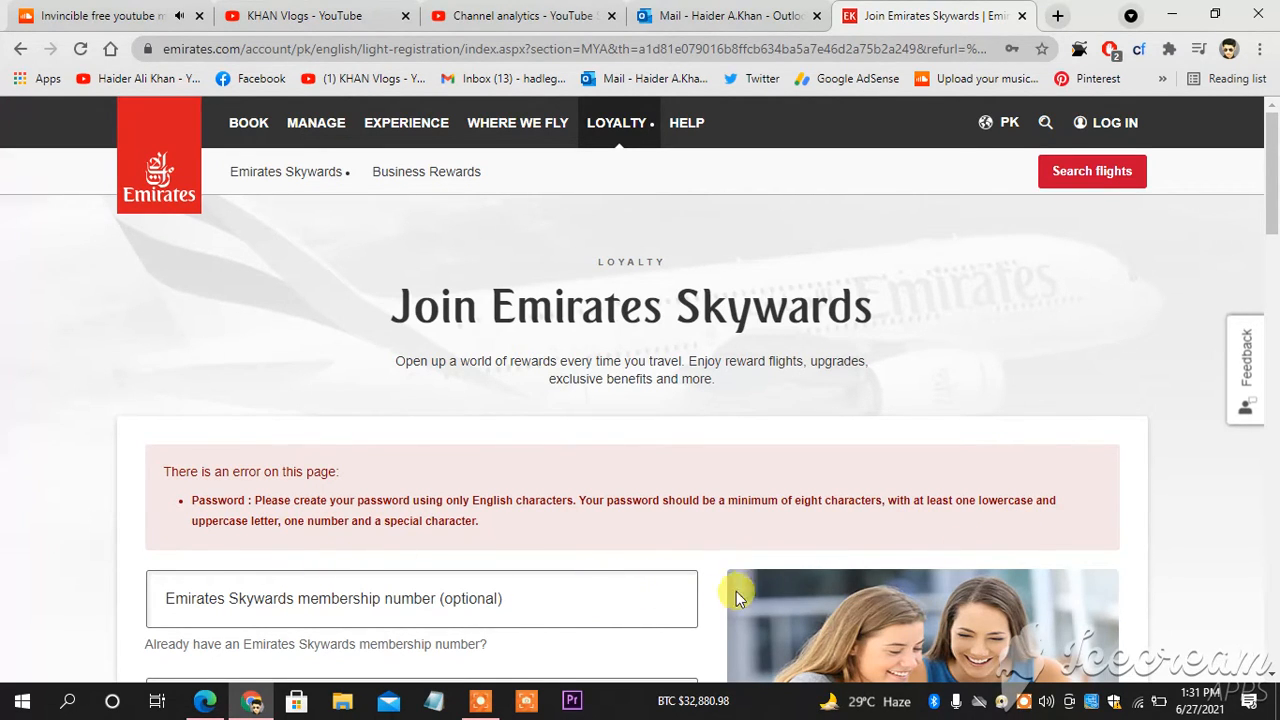
Enter the account password again, leave the invite code empty, and retry submitting the registration
drag(1272, 150, 1272, 400)
click(375, 497)
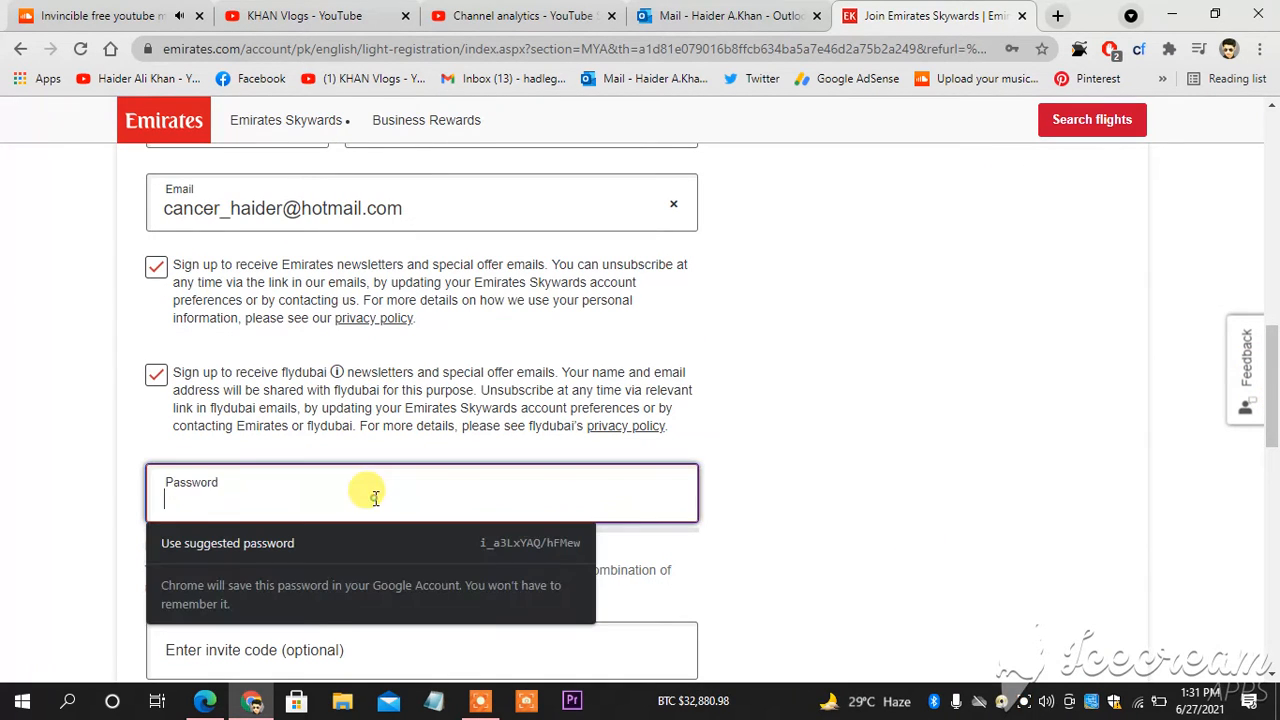
text(•••••••••••)
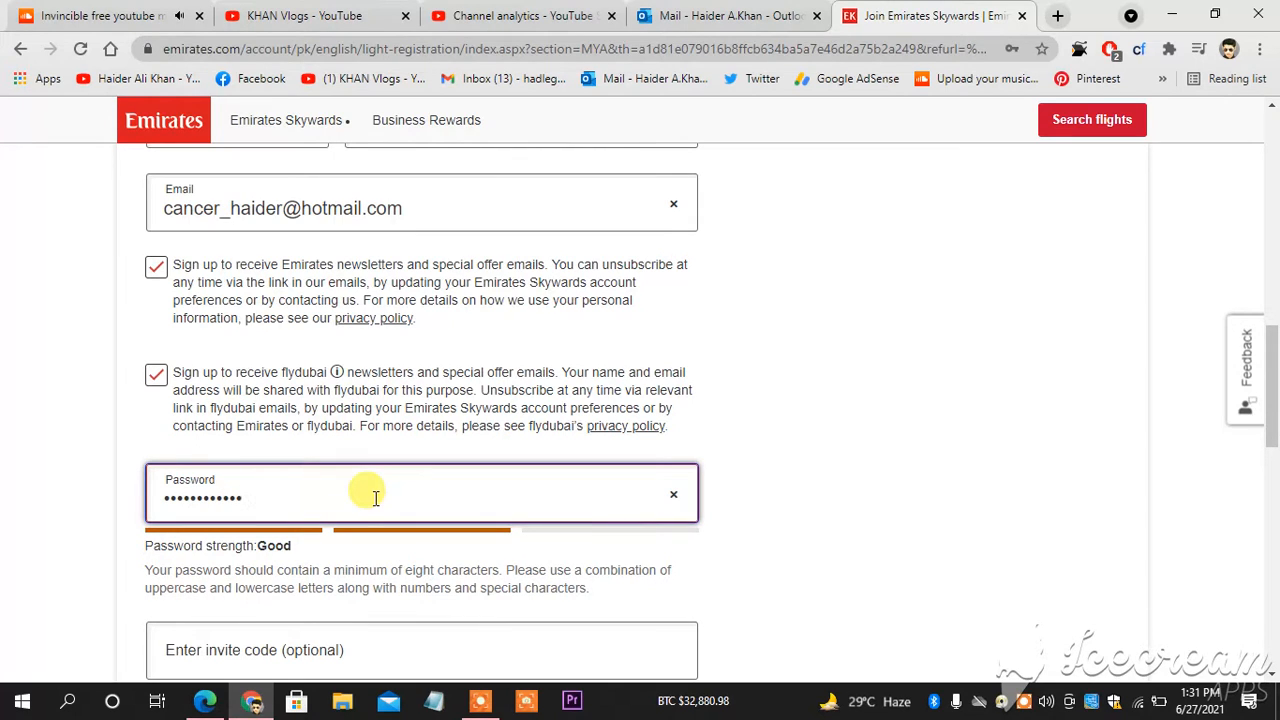
click(320, 658)
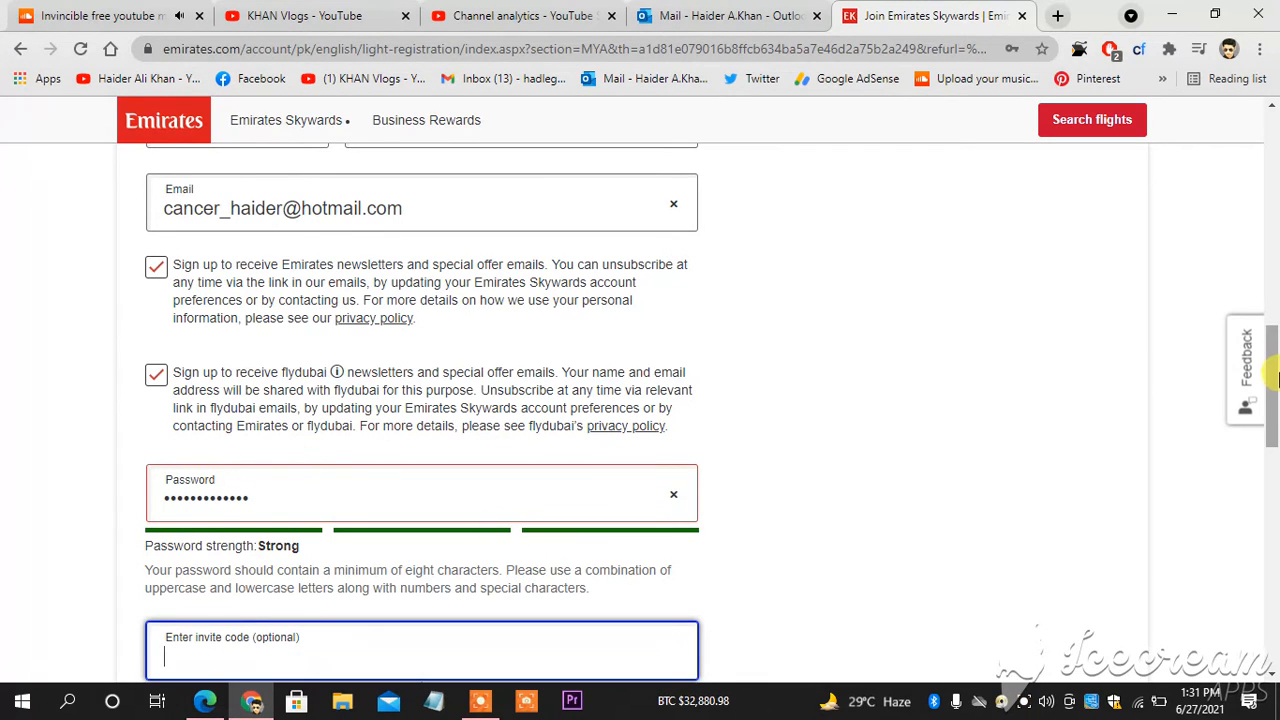
scroll(735, 478, down, 10)
scroll(349, 410, up, 4)
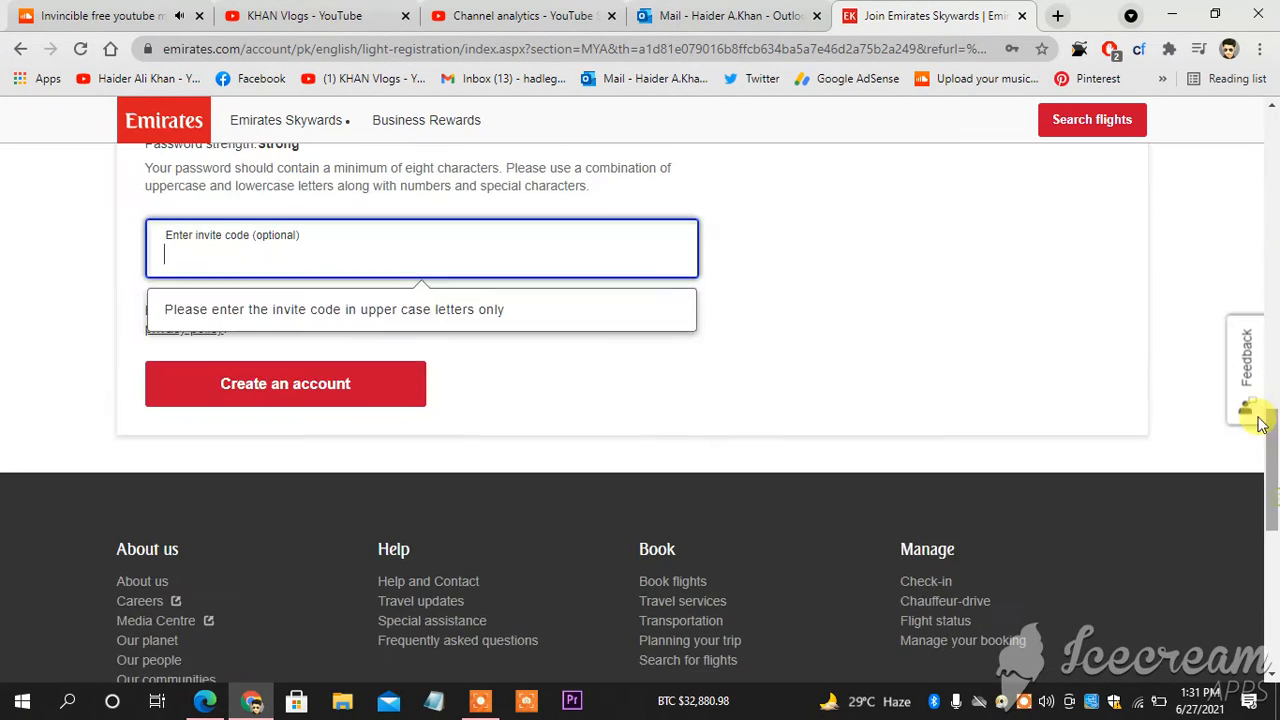
click(264, 391)
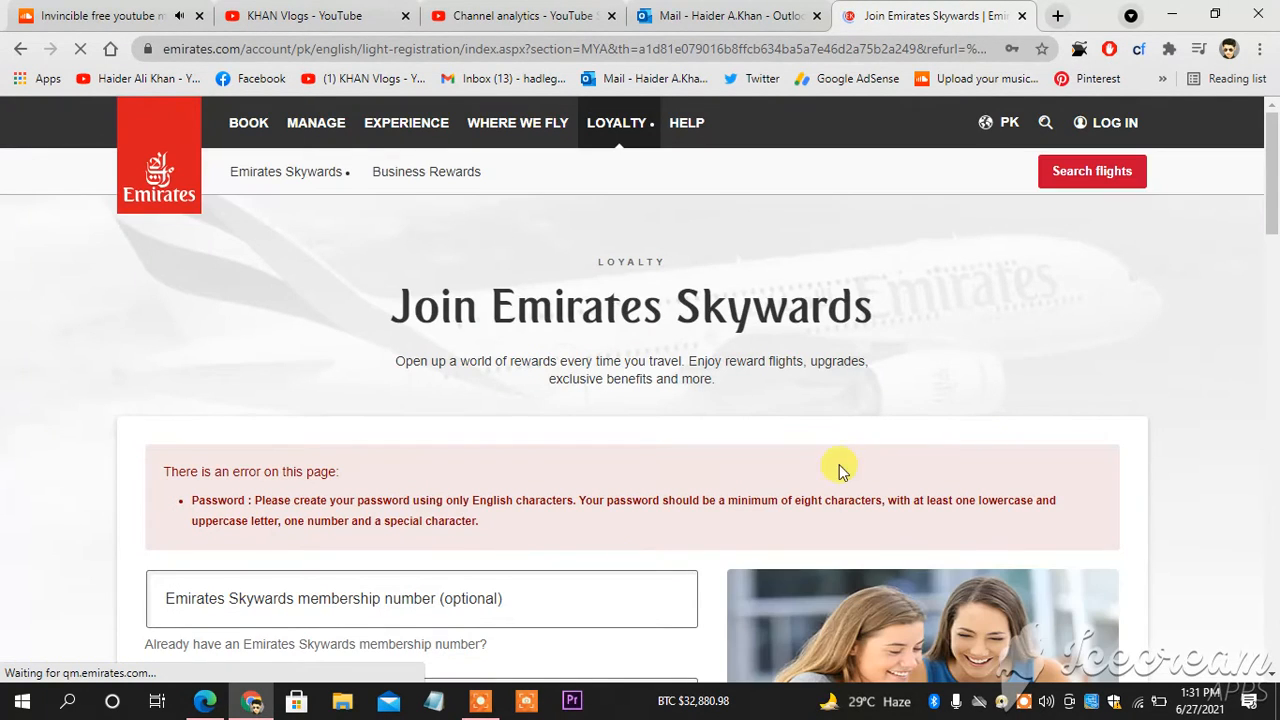
Enter a longer account password and create the Emirates Skywards account
drag(1273, 187, 1274, 433)
click(217, 318)
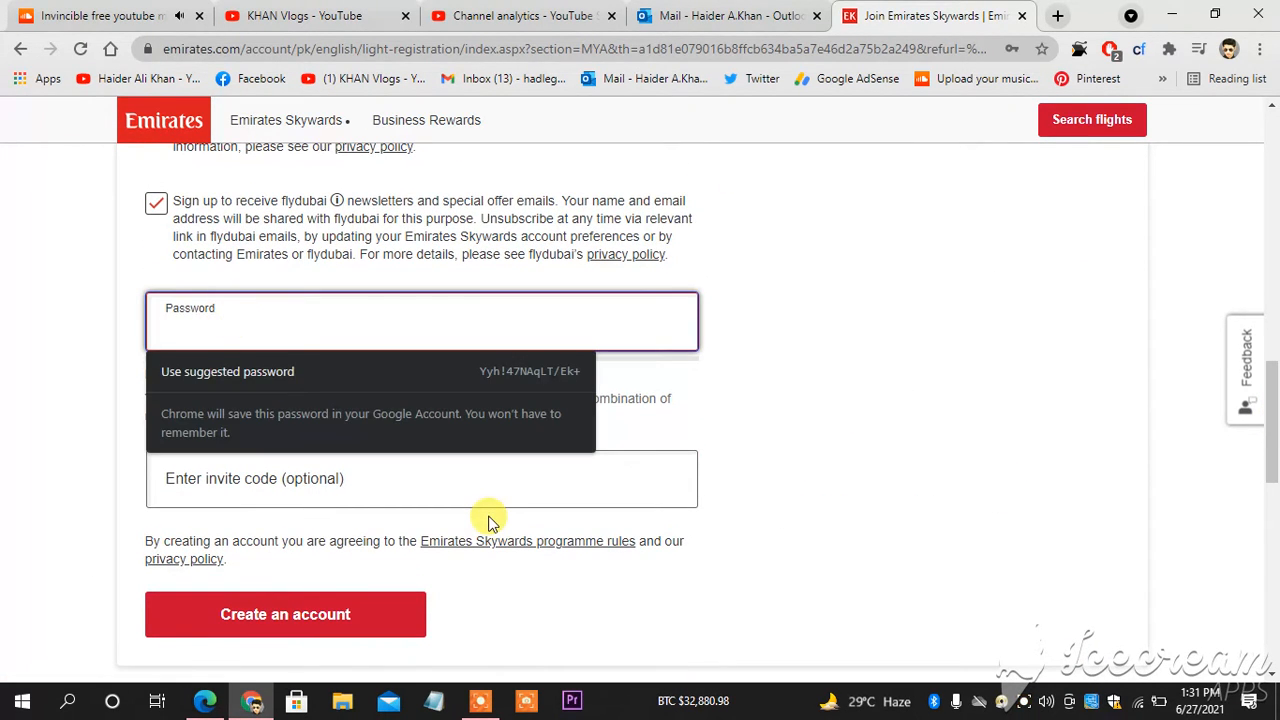
text(•••••••••)
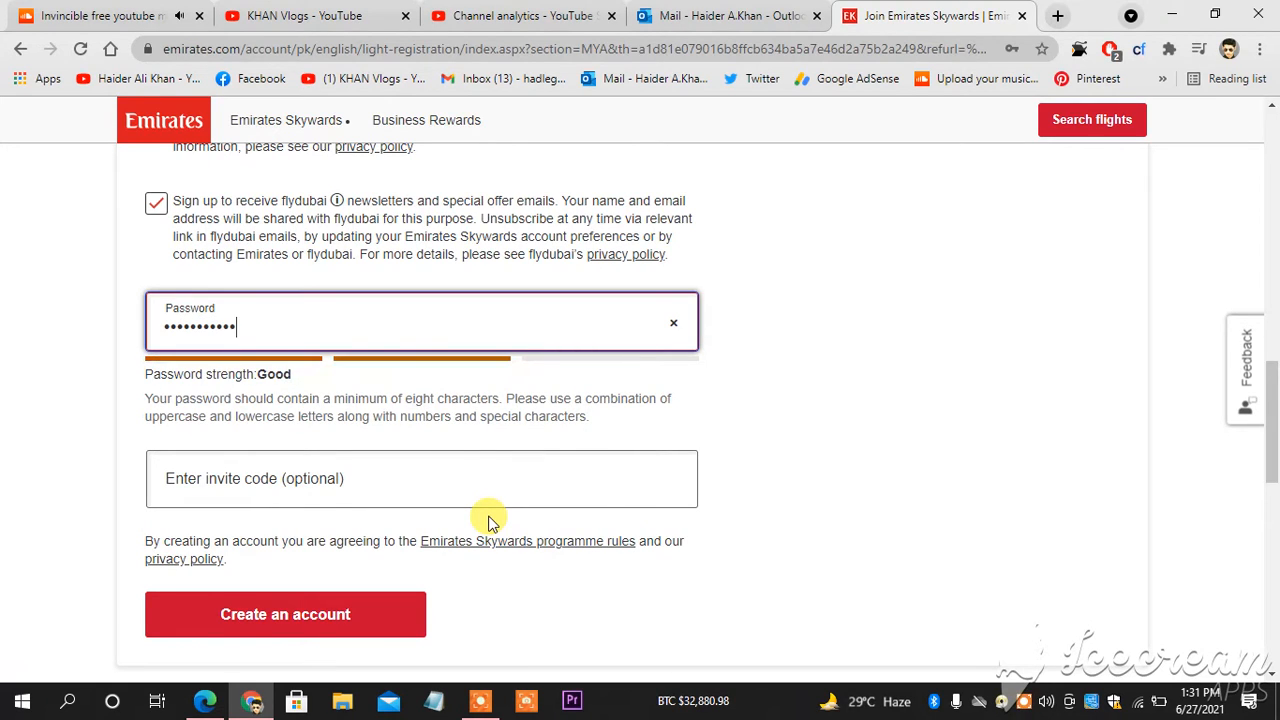
text(••)
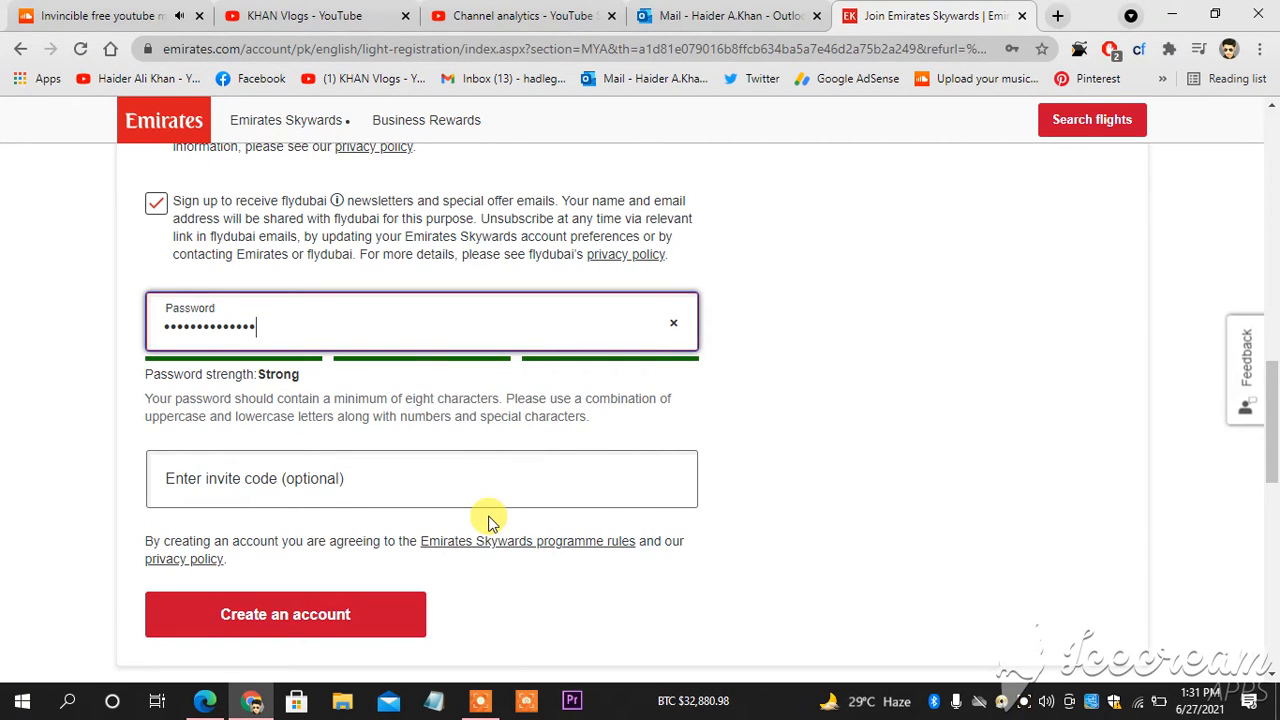
drag(1272, 390, 1272, 484)
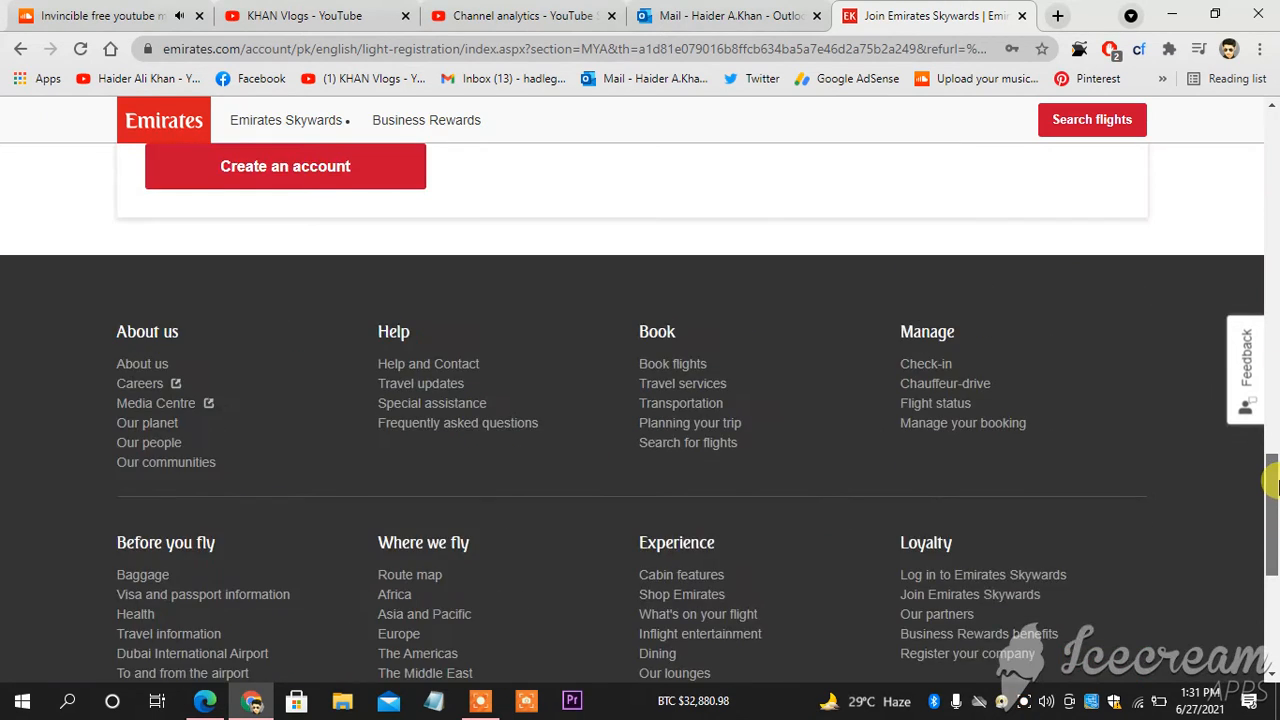
scroll(297, 389, up, 1)
click(310, 263)
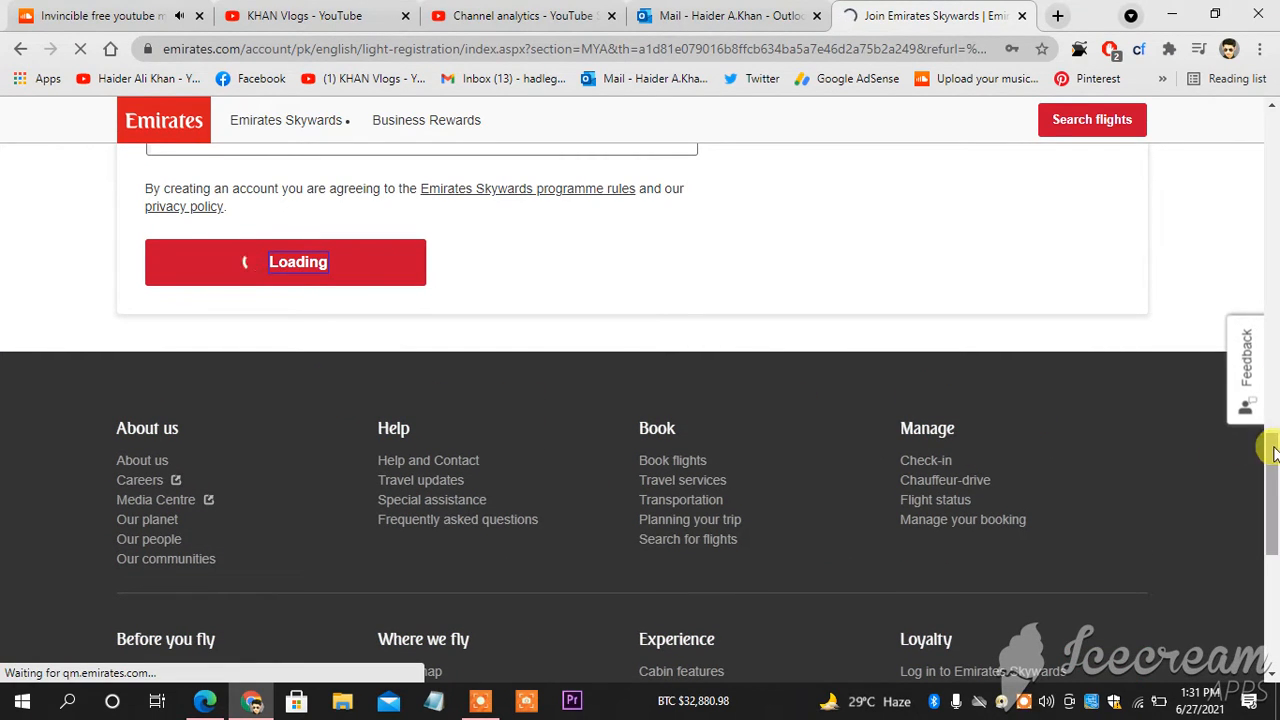
scroll(1268, 450, up, 3)
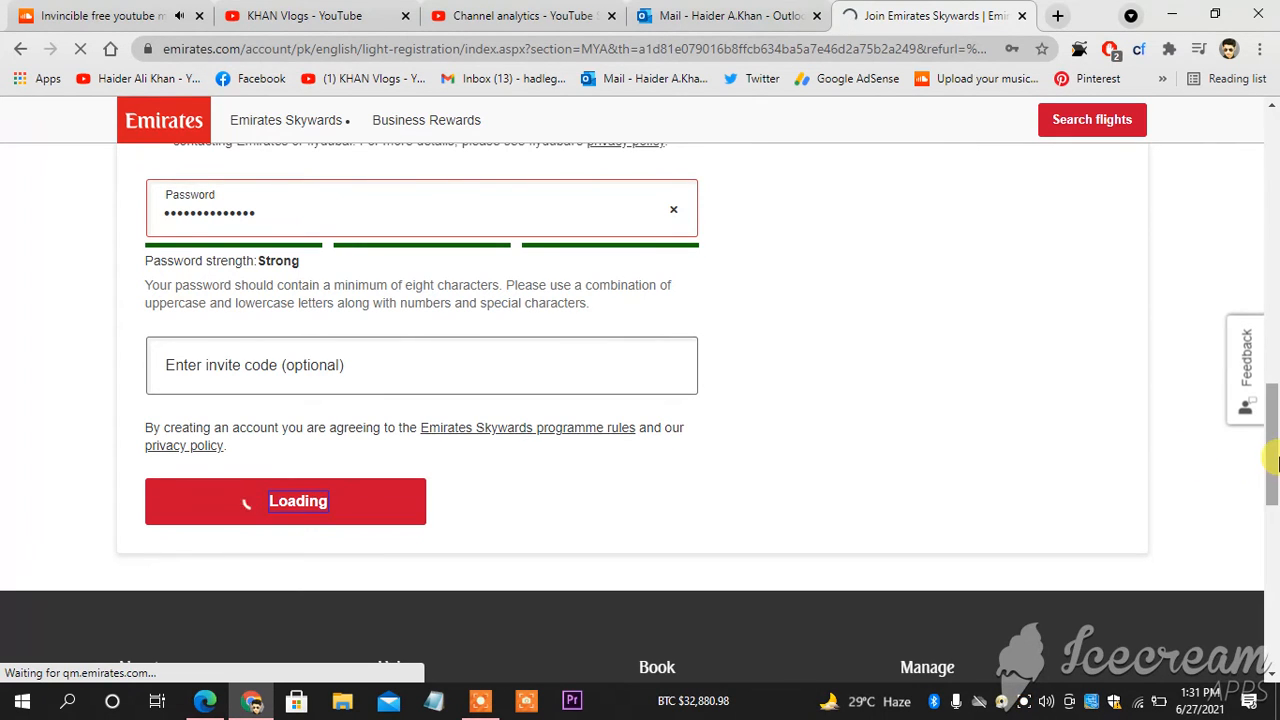
scroll(1262, 478, up, 2)
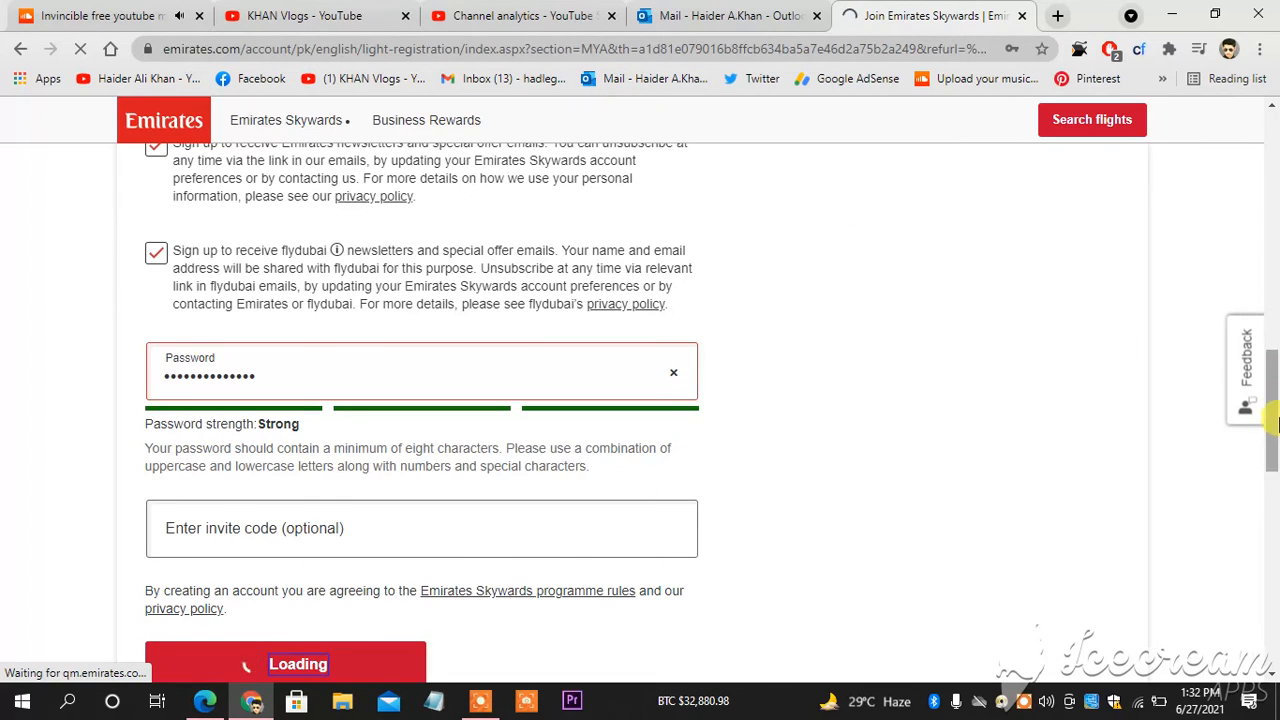
scroll(1230, 480, down, 1)
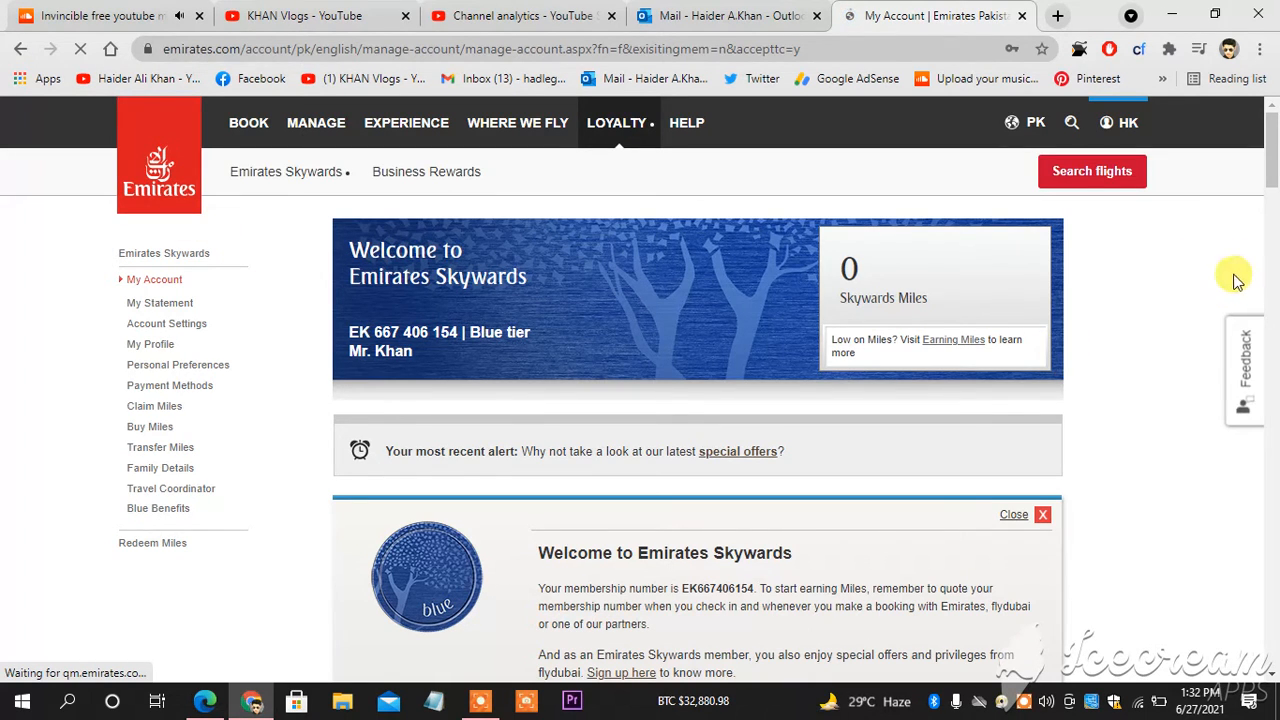
Save the new account's login in the browser and review the Skywards account page
scroll(1272, 205, down, 3)
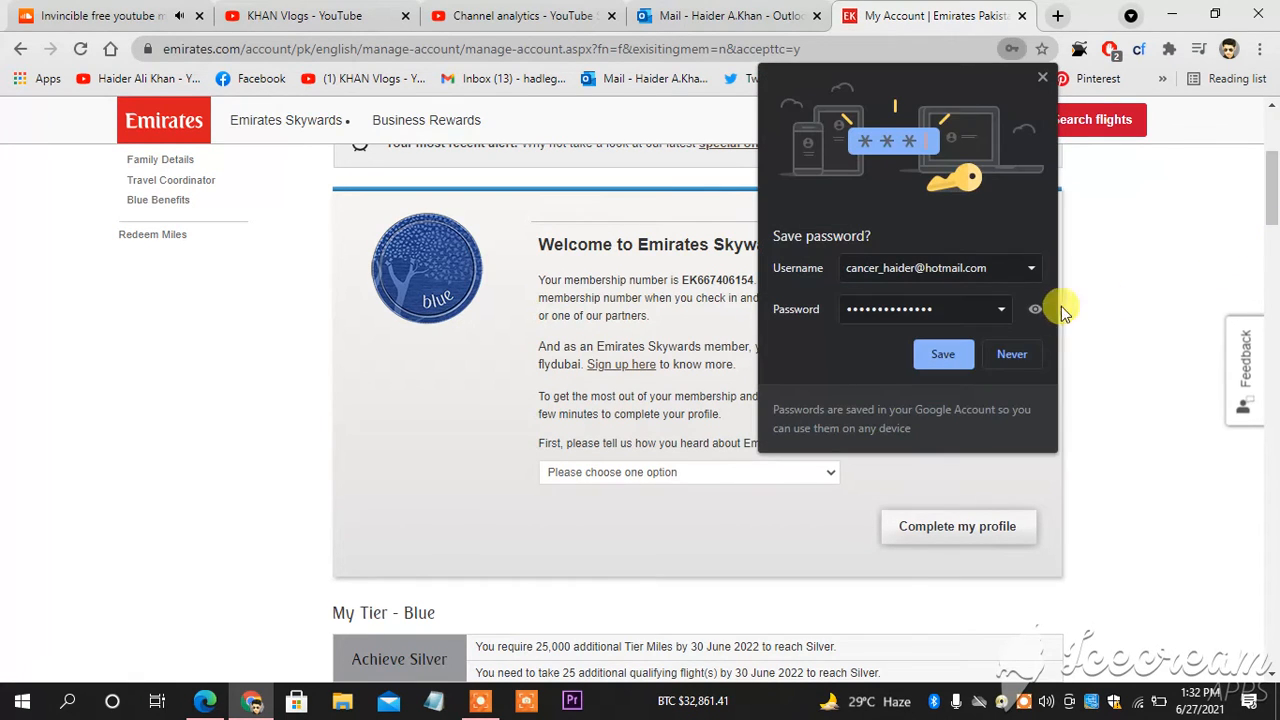
click(944, 355)
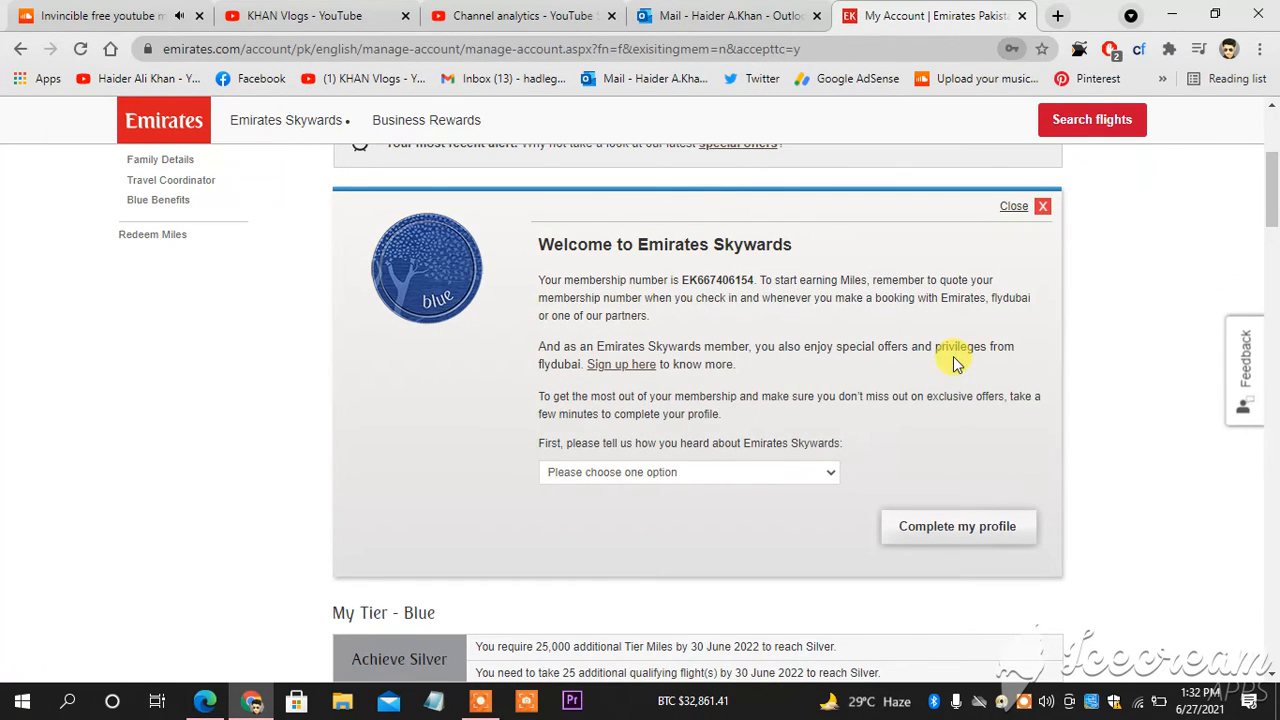
scroll(1276, 250, down, 2)
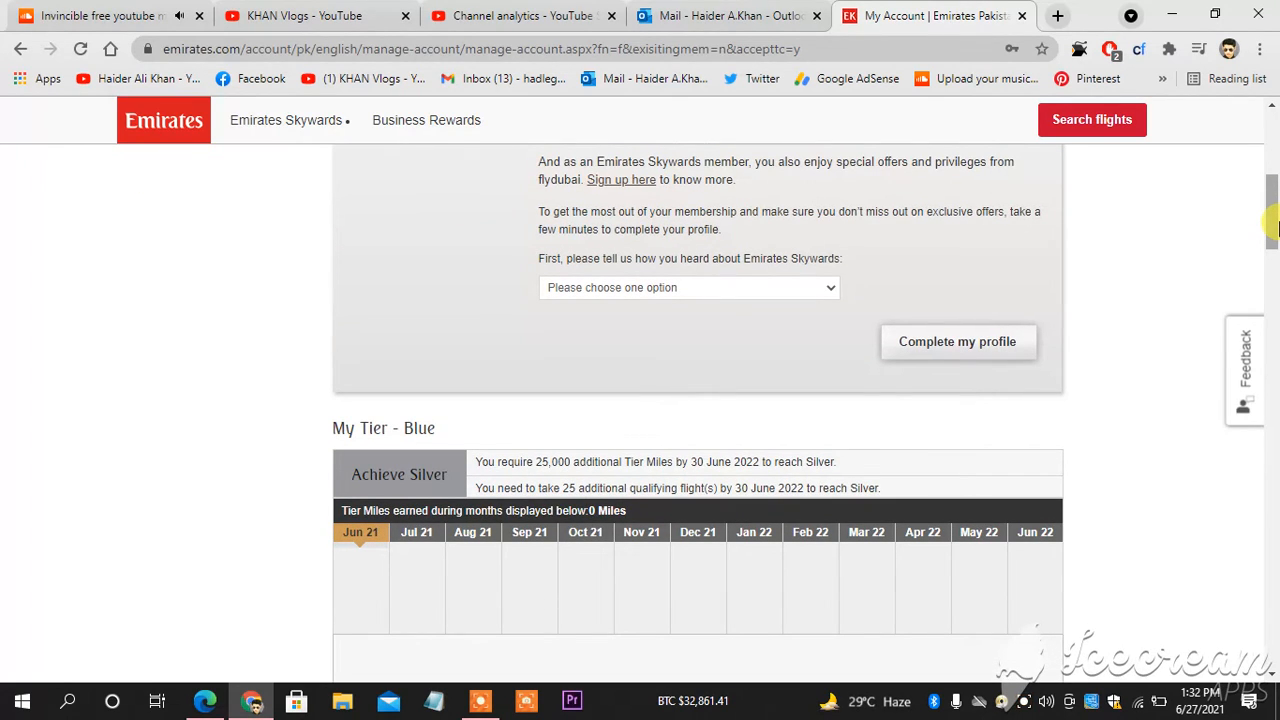
drag(1275, 180, 1274, 115)
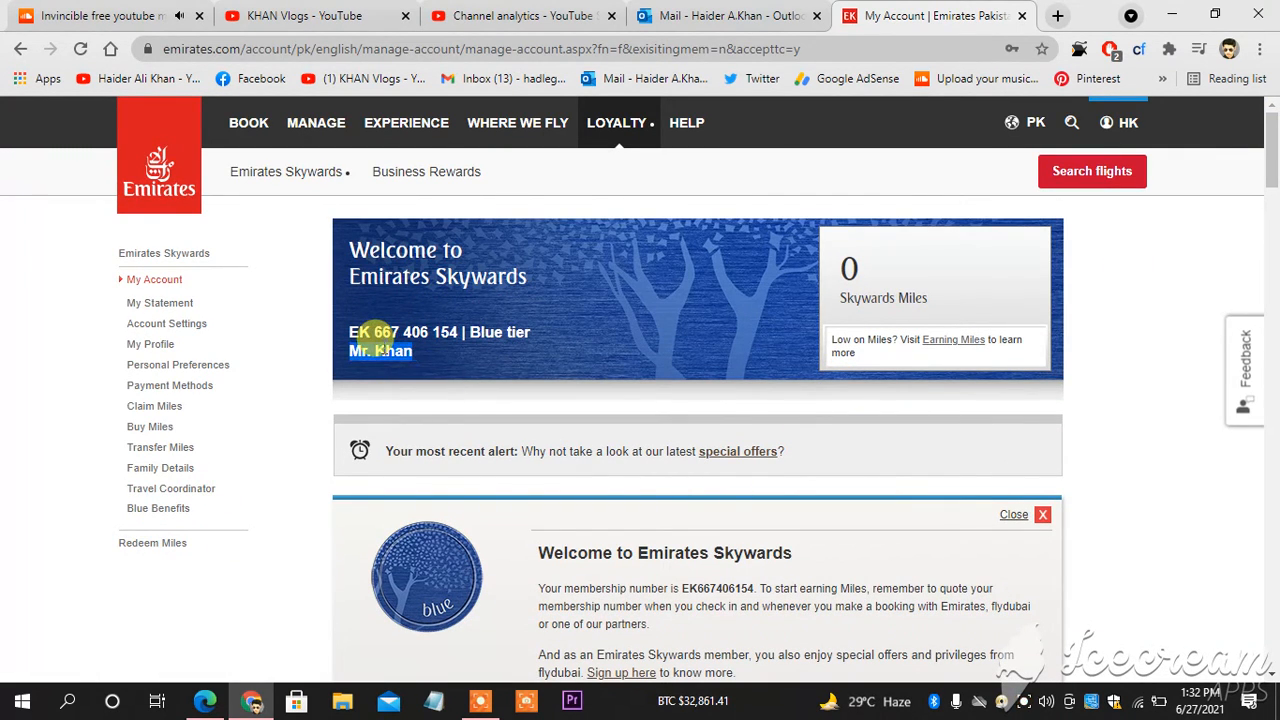
Clear the text selection, show the signed-in member's Emirates Skywards summary, and go to the My Account page from it
click(383, 350)
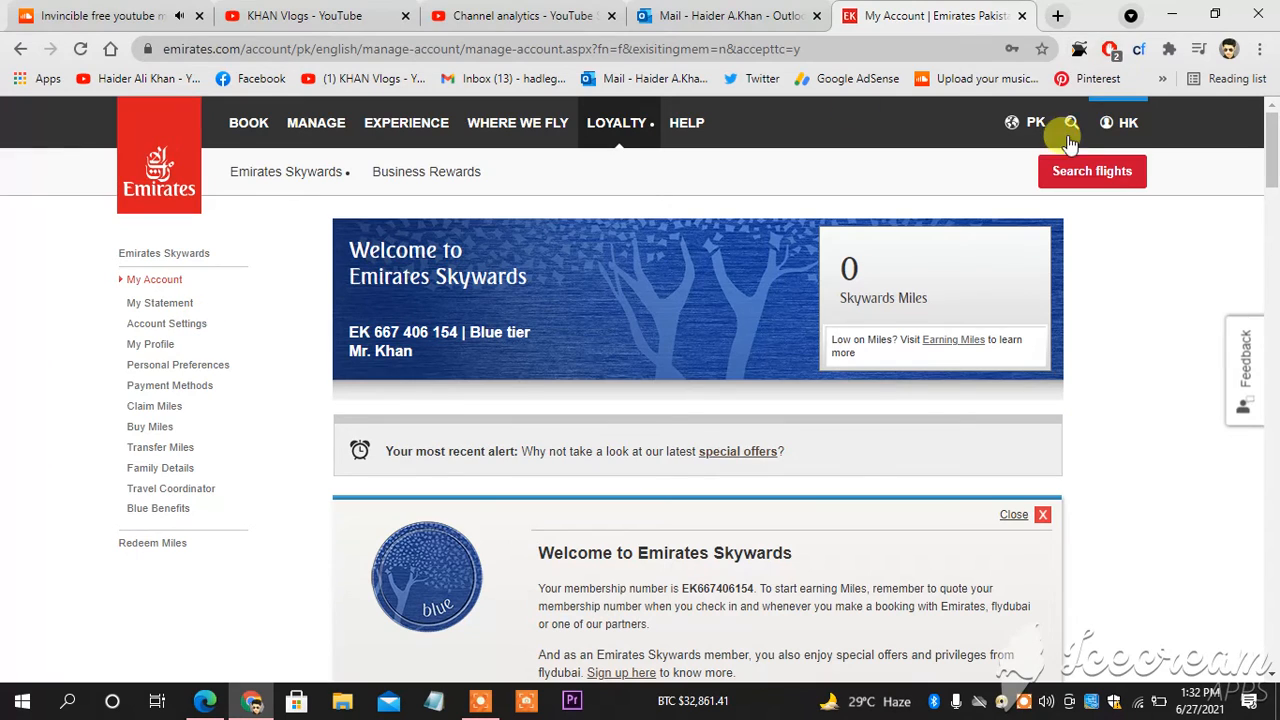
click(1118, 123)
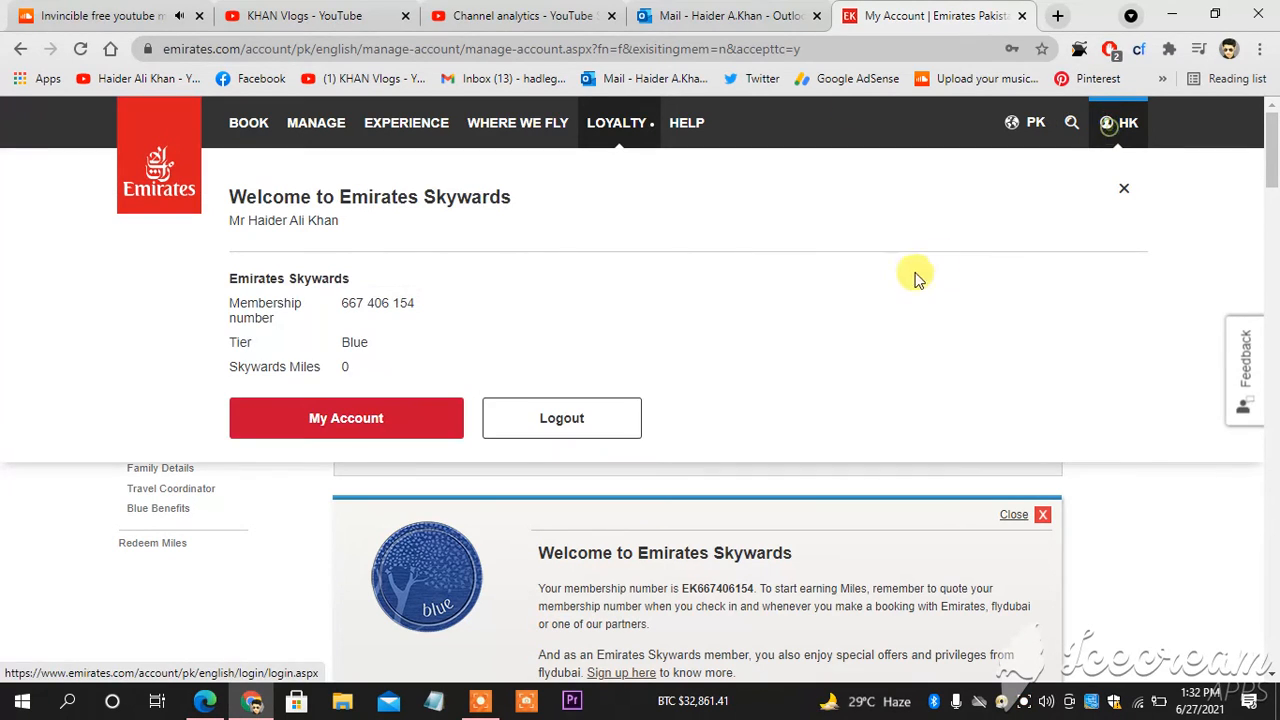
click(373, 440)
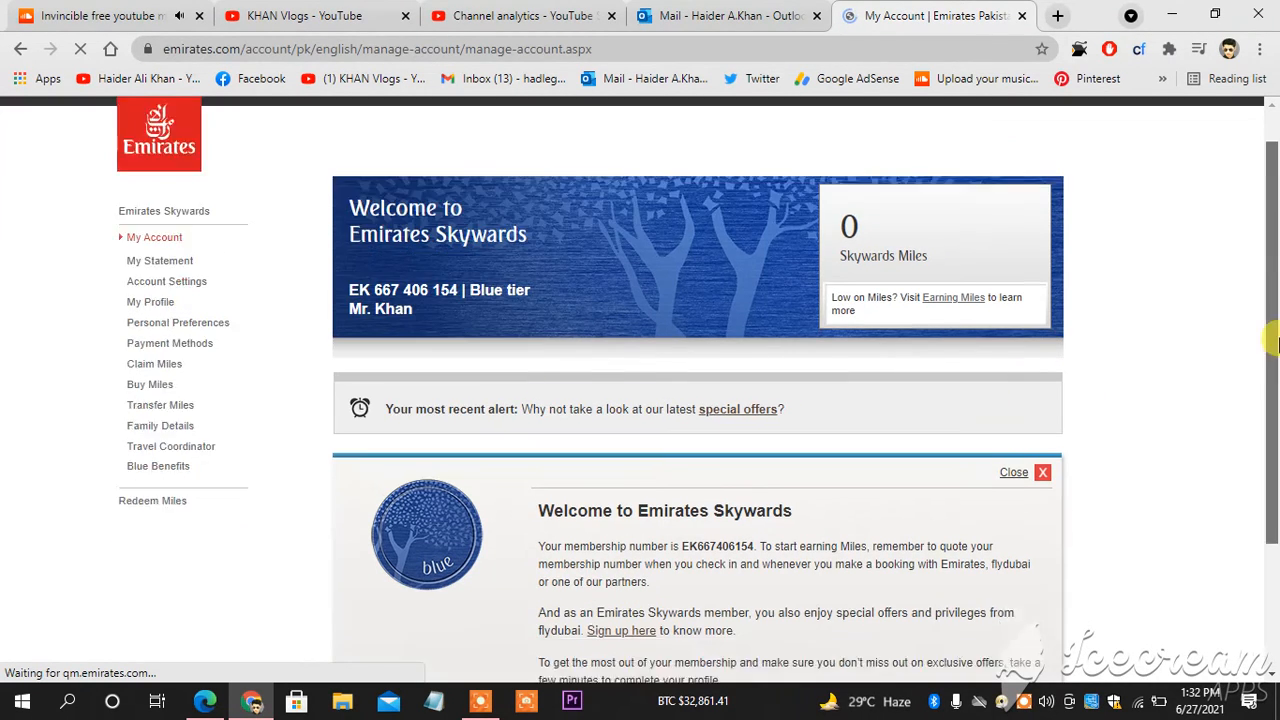
Examine the My Account page, from the Skywards welcome and alert sections to the Share Miles with your family offer
scroll(1085, 405, down, 2)
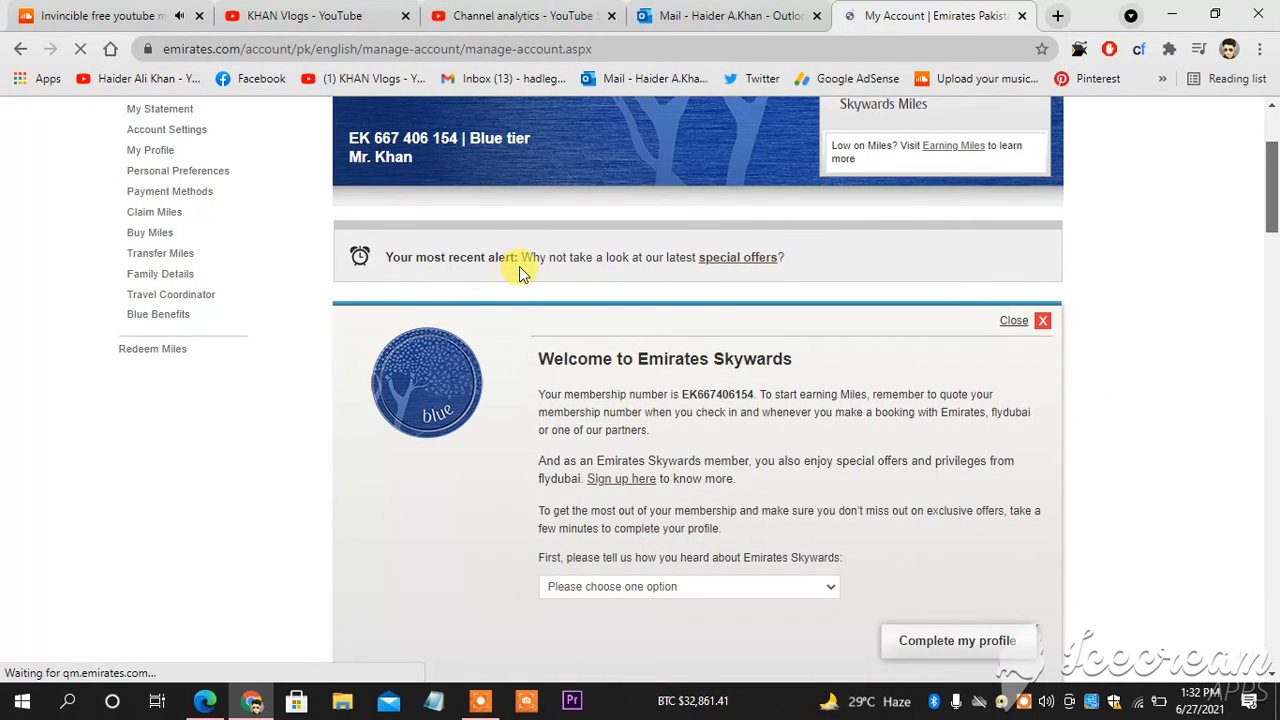
scroll(1274, 160, up, 2)
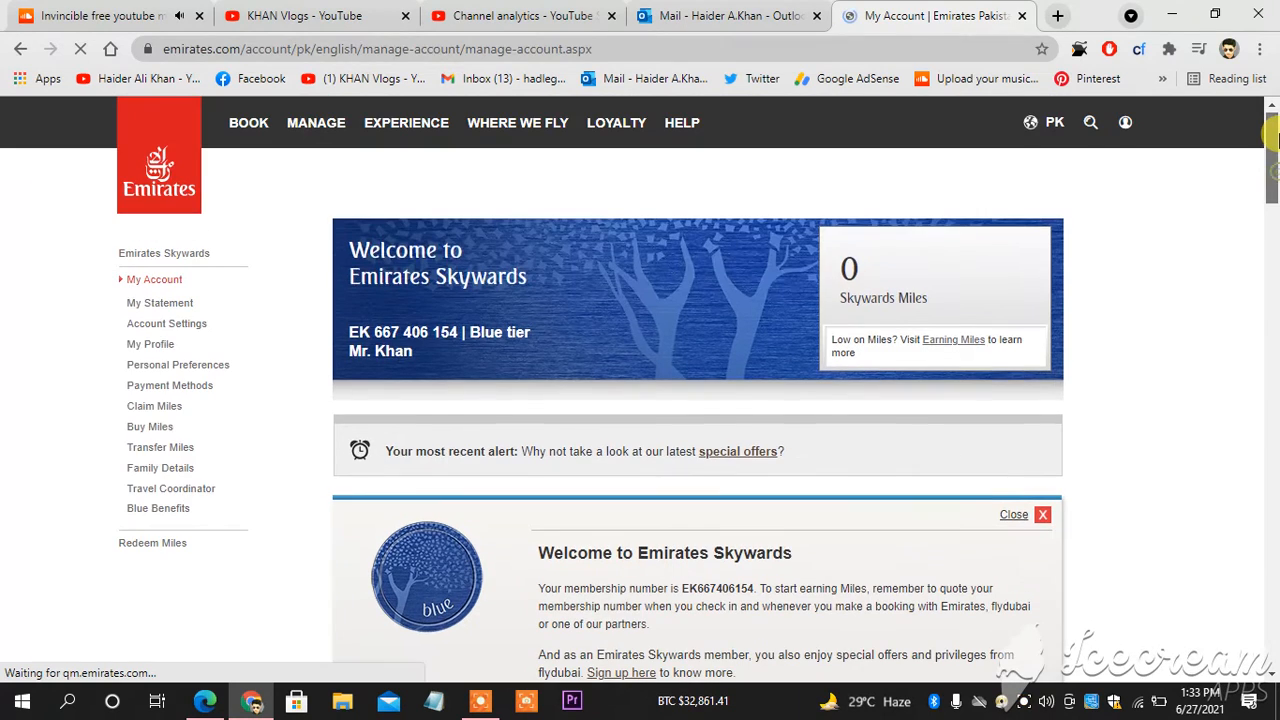
scroll(1274, 140, down, 5)
scroll(1274, 140, up, 5)
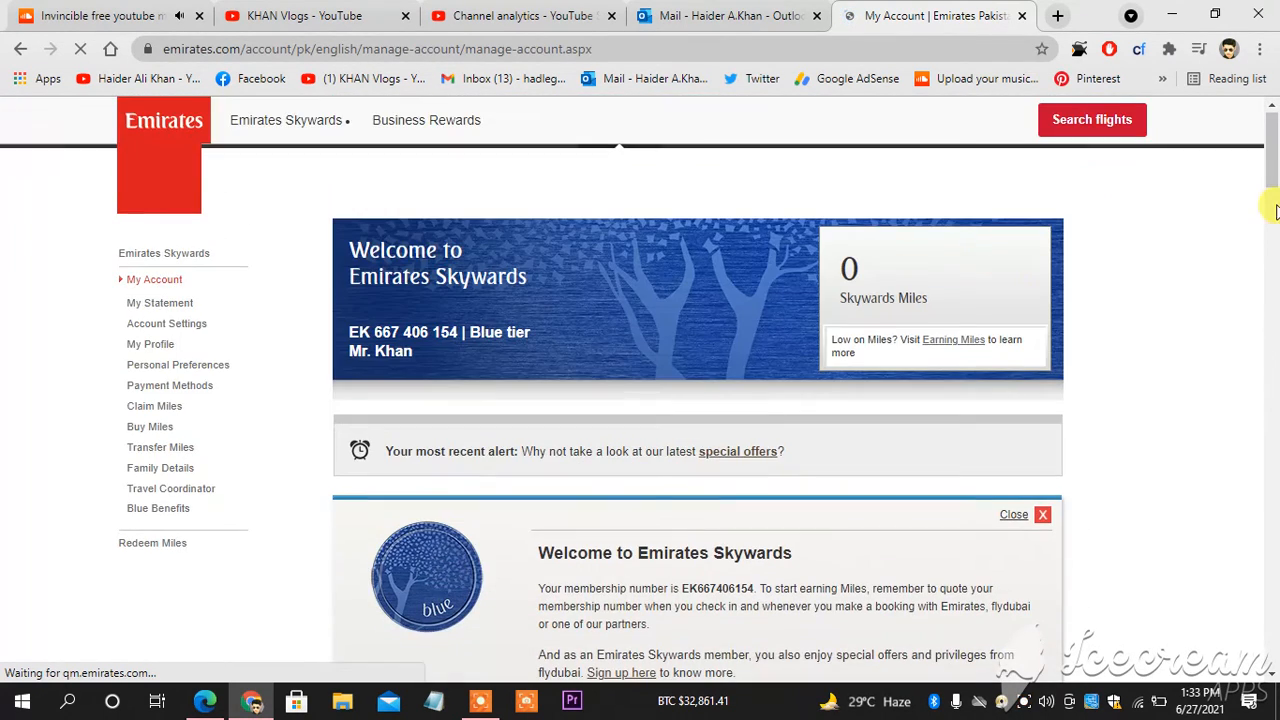
scroll(717, 560, down, 2)
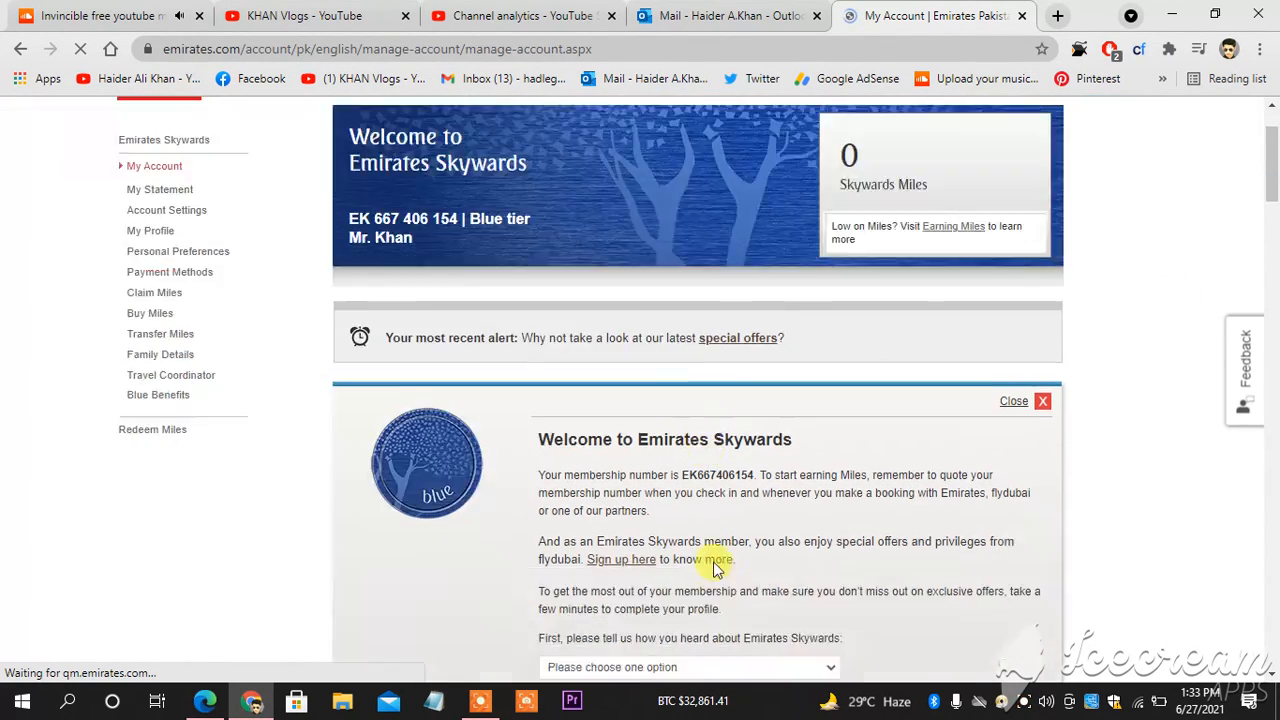
scroll(785, 530, up, 2)
scroll(785, 530, down, 9)
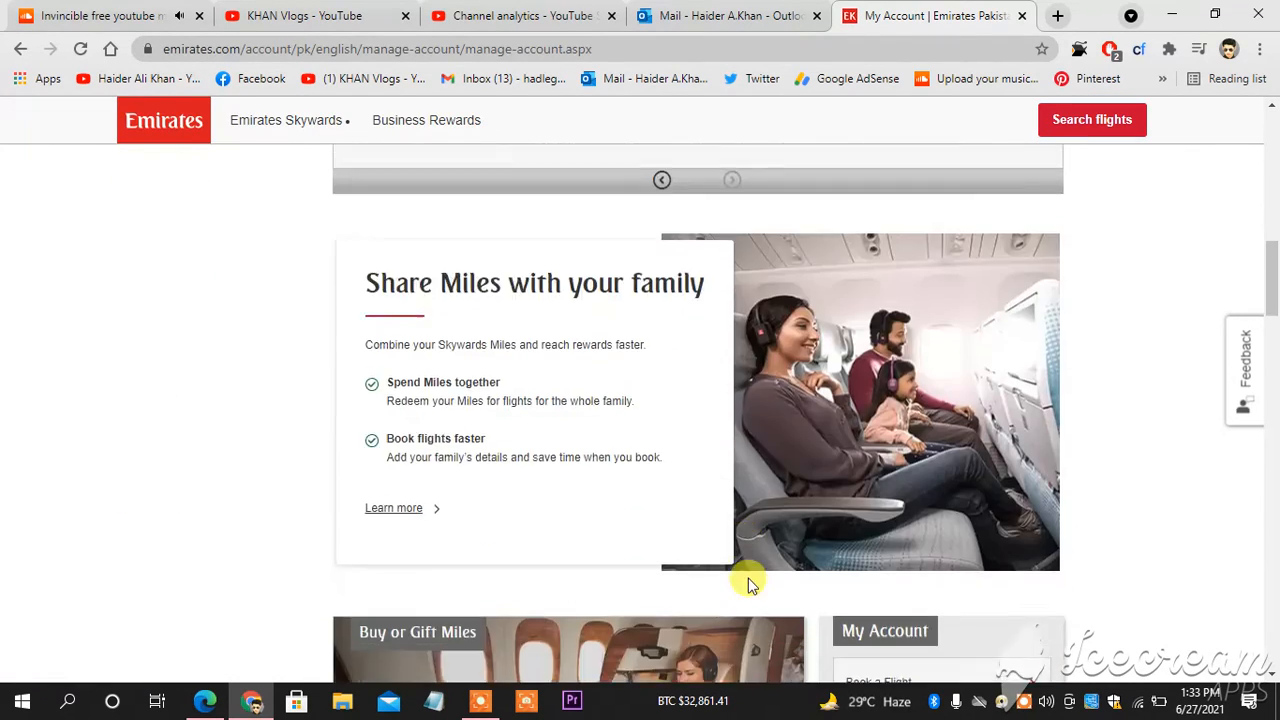
scroll(790, 578, up, 9)
click(480, 700)
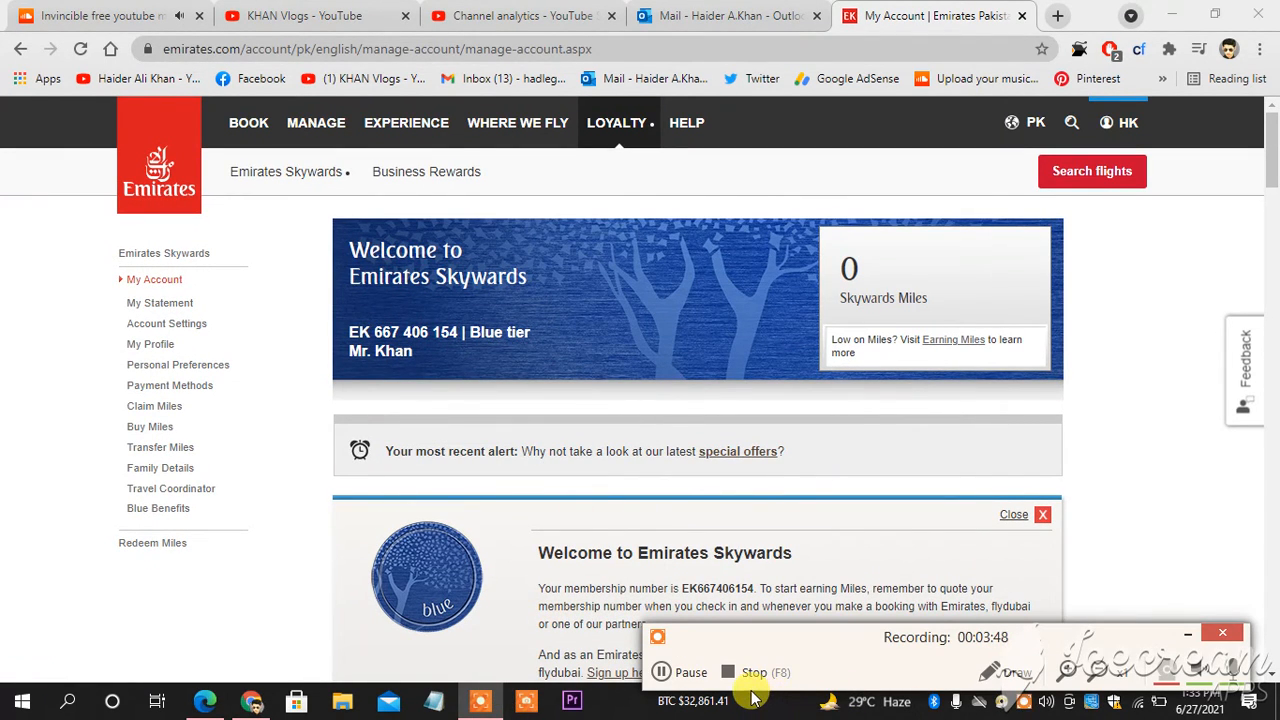
Switch to the vlog channel's YouTube Videos page and browse through its uploaded videos
click(355, 14)
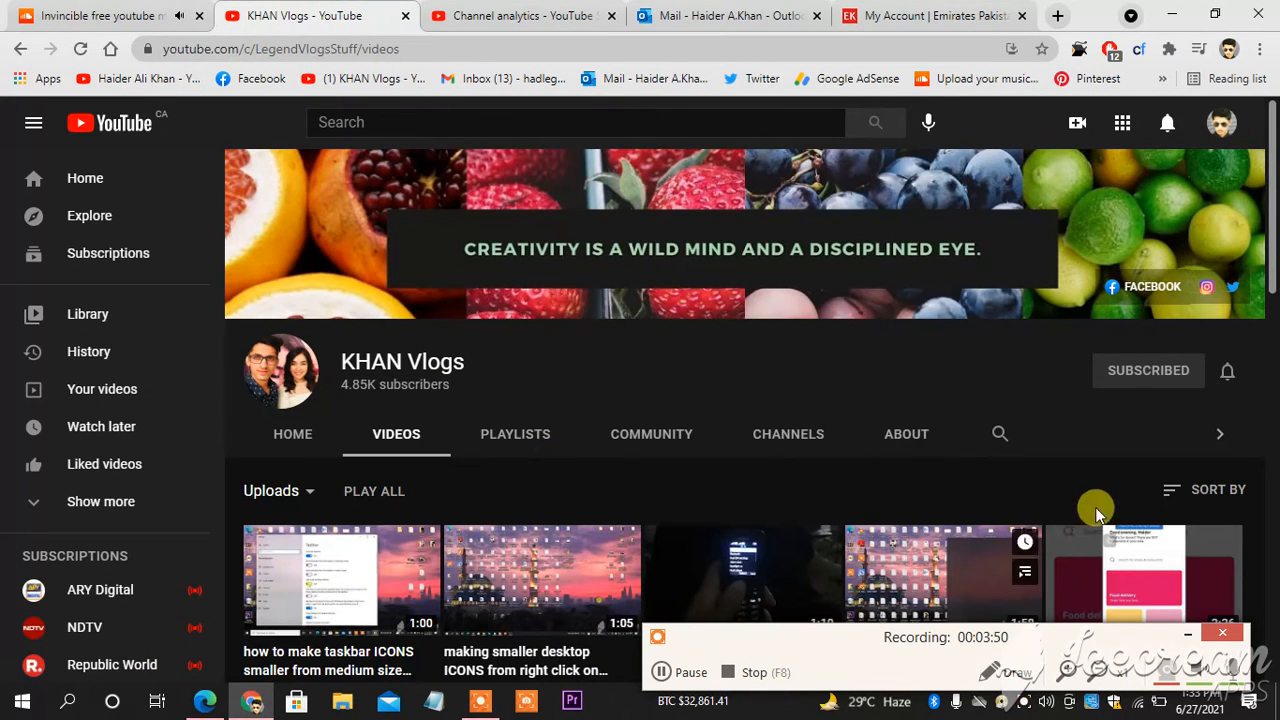
scroll(1000, 510, down, 3)
scroll(850, 503, up, 3)
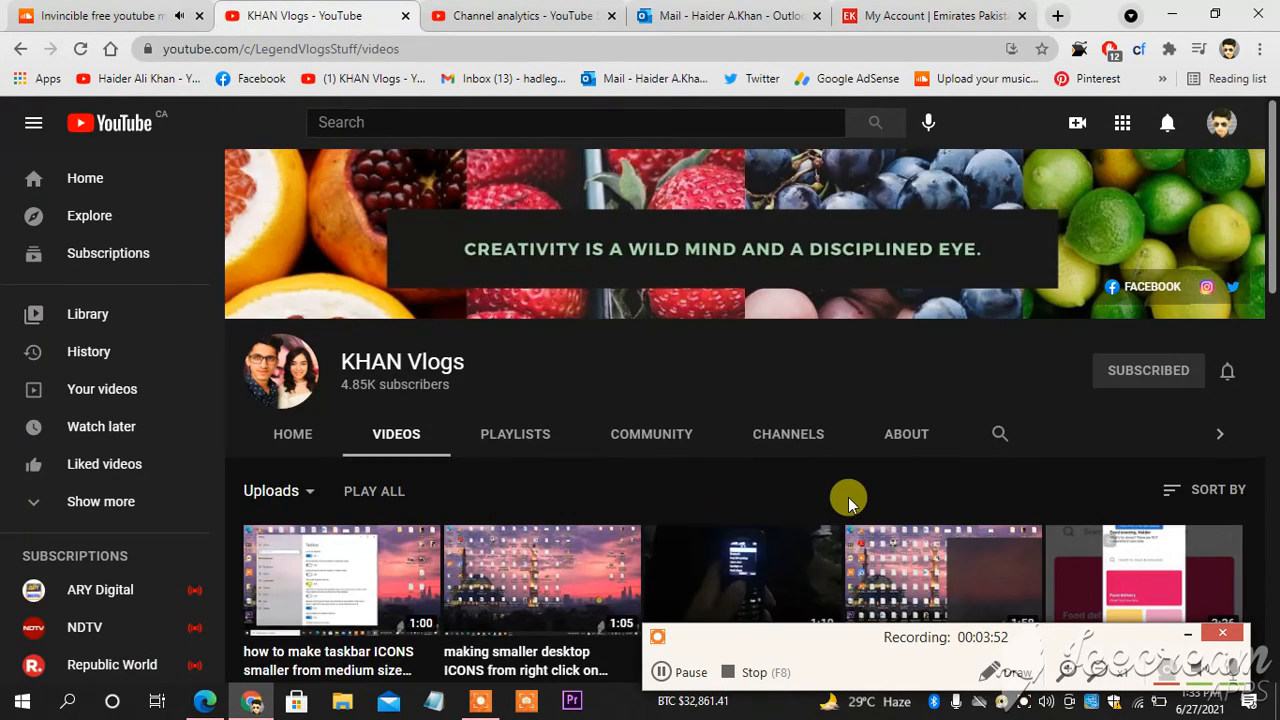
scroll(848, 503, down, 5)
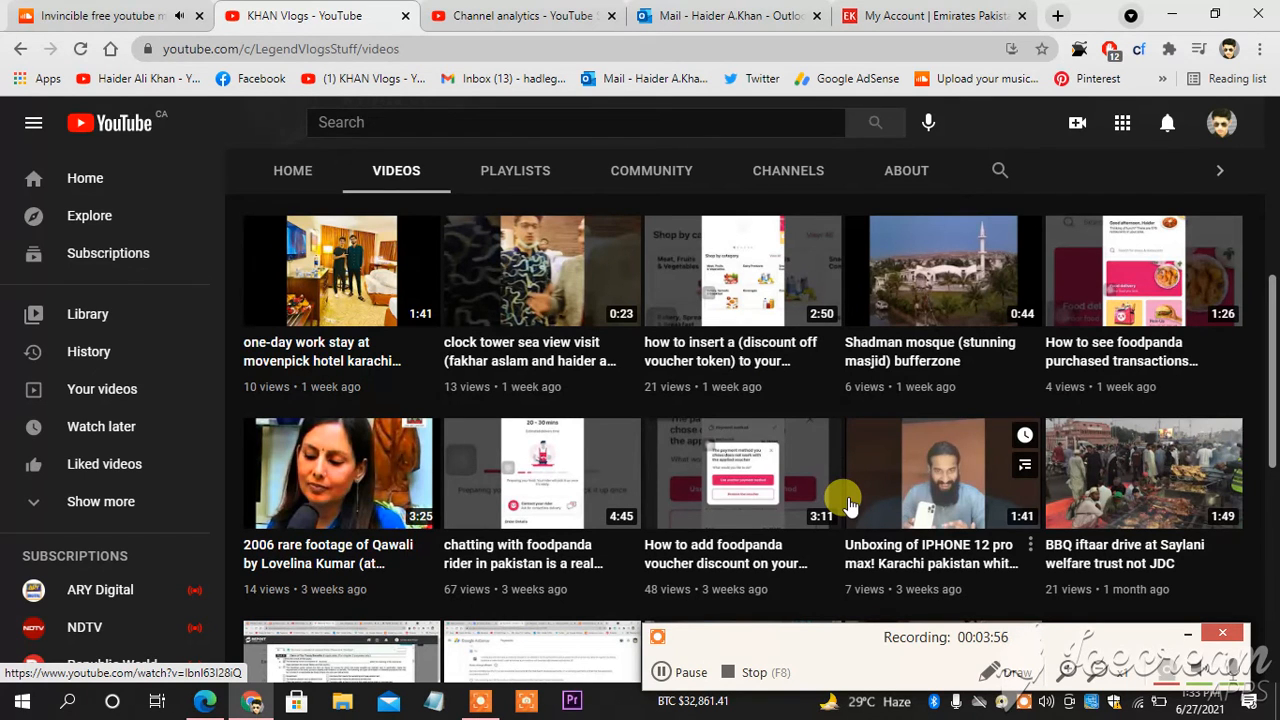
scroll(848, 503, up, 3)
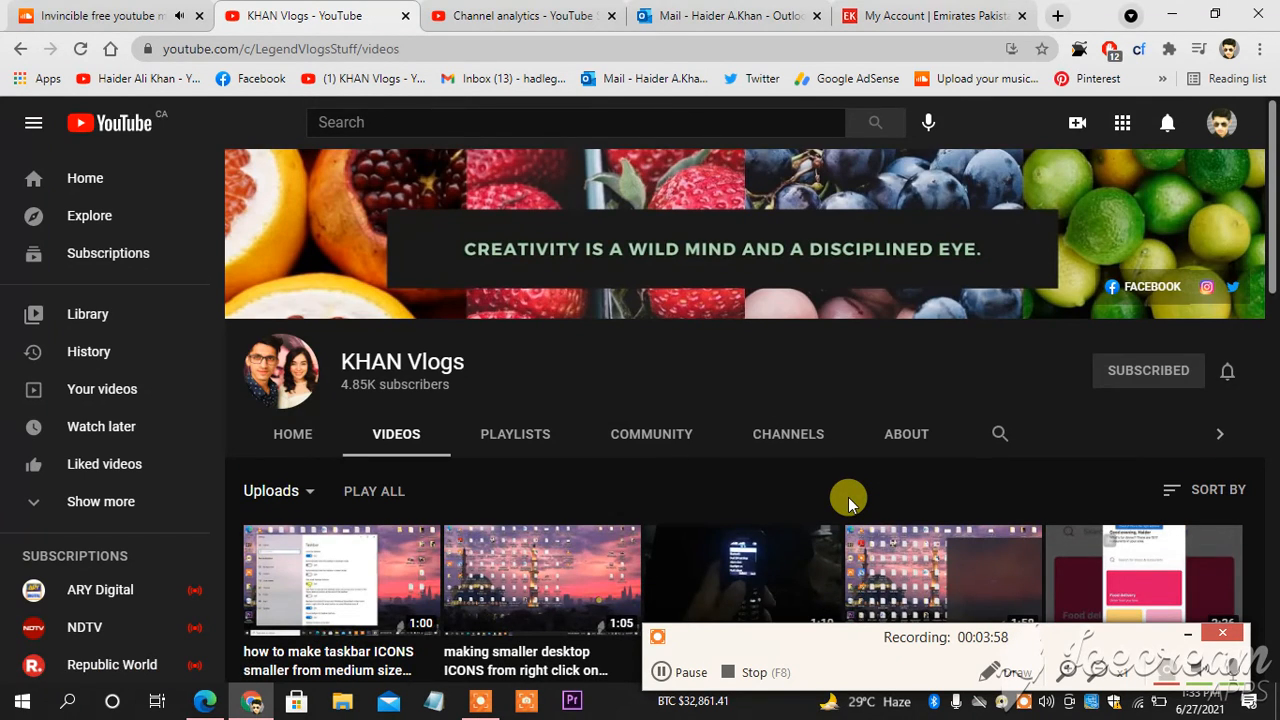
scroll(848, 503, down, 10)
scroll(1248, 495, up, 4)
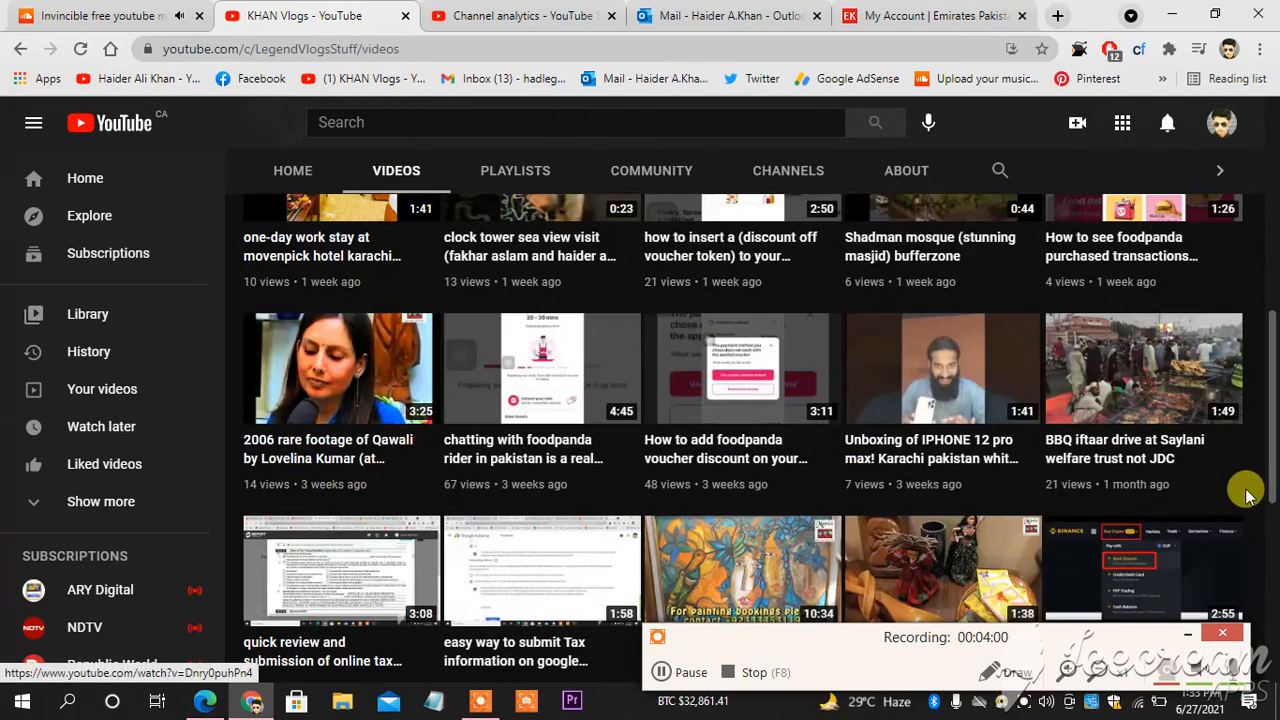
scroll(1140, 516, up, 6)
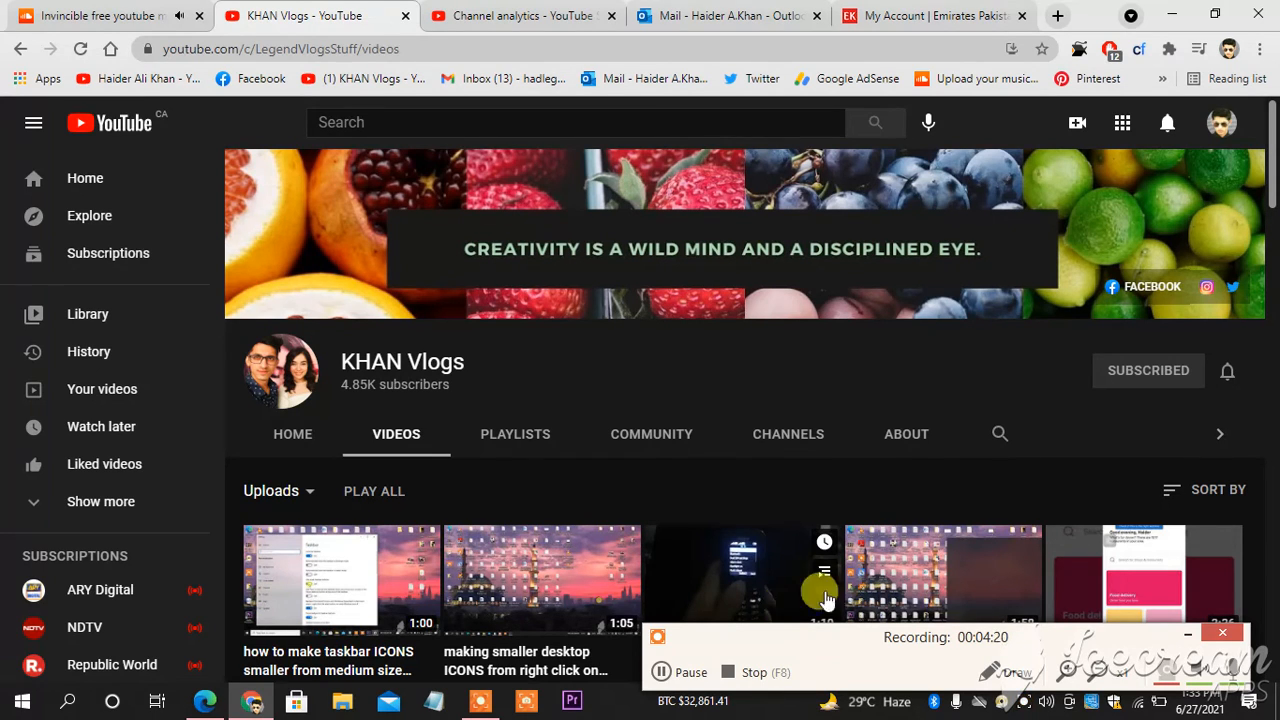
scroll(1168, 582, down, 6)
scroll(1150, 480, up, 6)
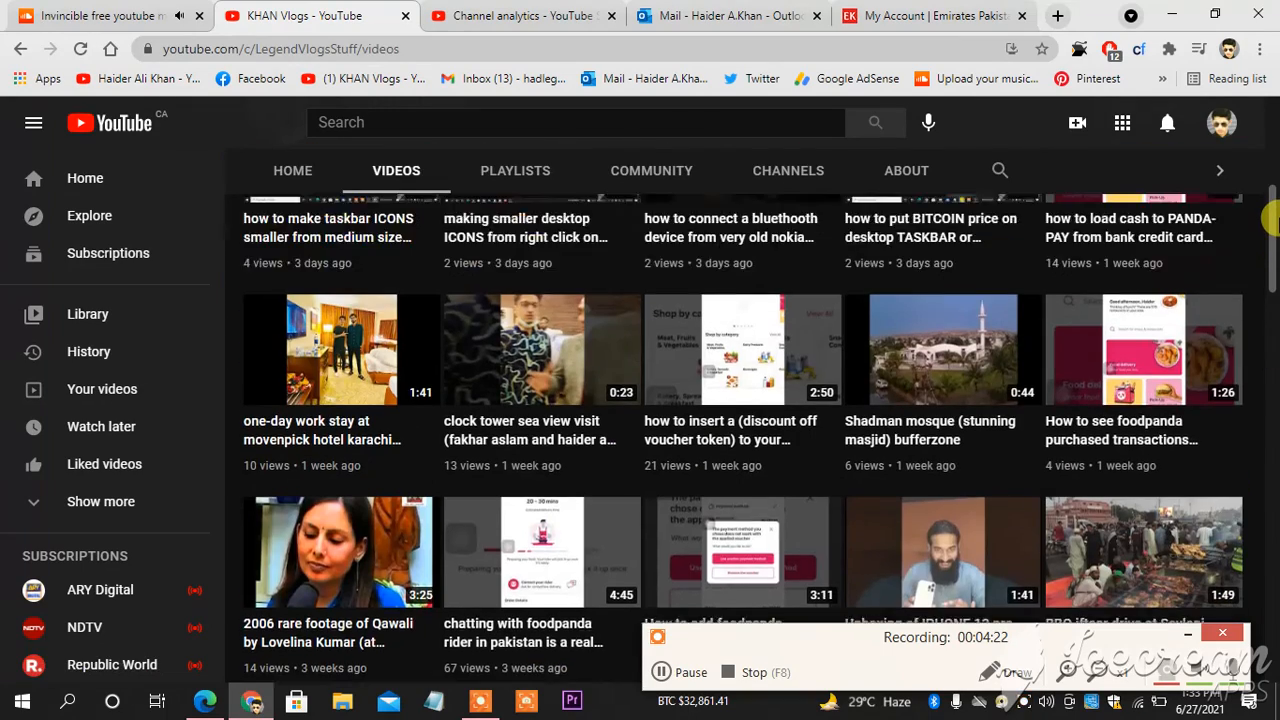
scroll(960, 400, down, 6)
scroll(905, 467, up, 5)
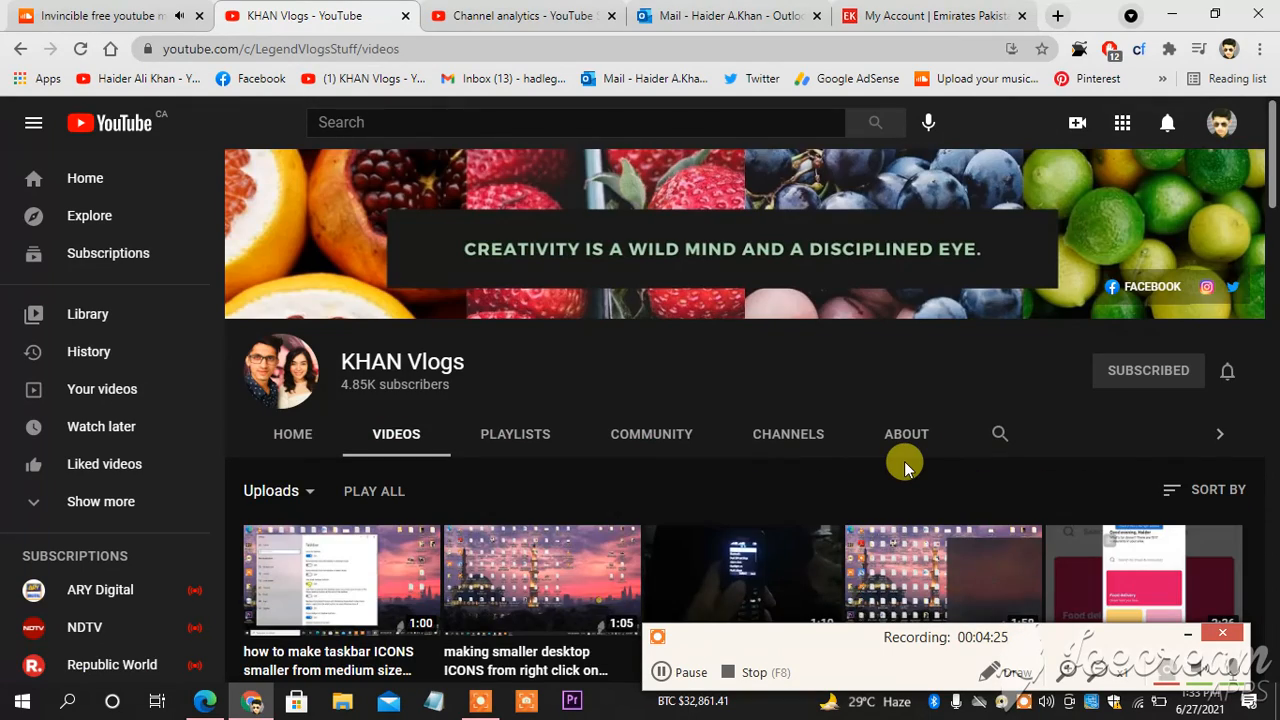